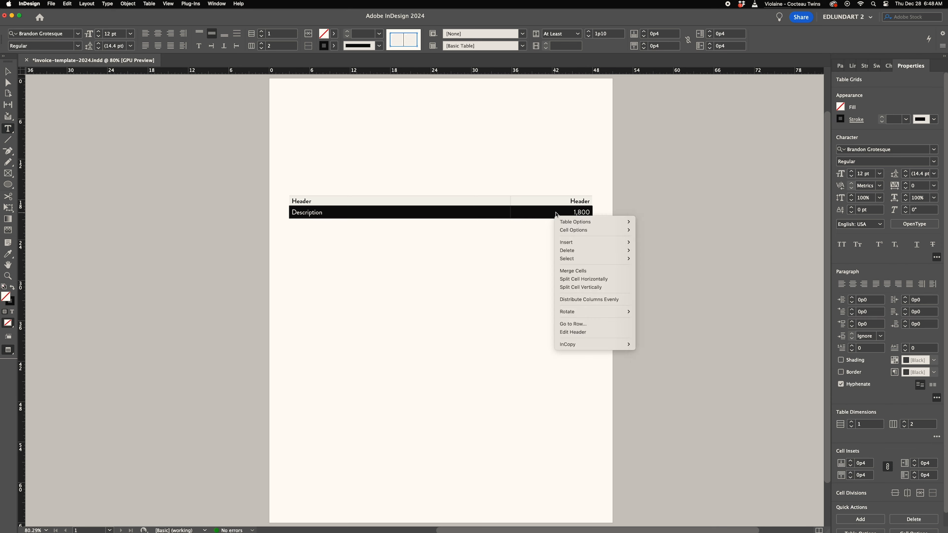
- Copy the Description label from the first body row into the second, third and fourth body rows
text(3)
click(514, 254)
click(323, 213)
double_click(317, 213)
key(super+c)
click(303, 225)
key(super+v)
click(302, 237)
key(super+v)
click(303, 249)
key(super+v)
- Enter amounts 300 and 225 in the third and fourth rows' amount cells
double_click(576, 235)
text(300)
double_click(584, 249)
text(225)
- Rename the right column header to "$ amount"
double_click(581, 201)
text($ amount)
- Set the table's number of body rows to 16
click(290, 249)
double_click(278, 34)
text(16)
key(Return)
- Copy the Description label into the description cells of the new empty rows
click(8, 72)
double_click(307, 250)
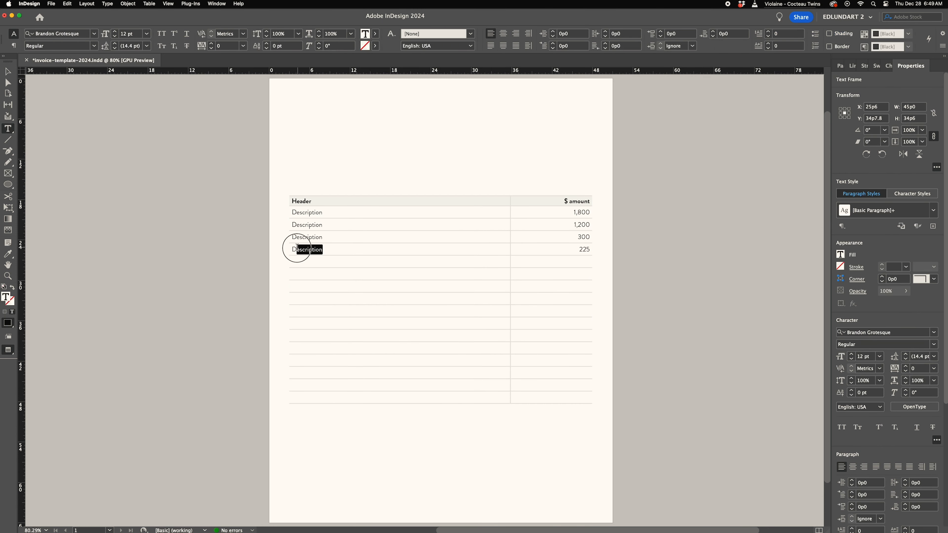
double_click(315, 249)
key(super+c)
click(307, 264)
key(super+v)
click(307, 275)
key(super+v)
click(307, 287)
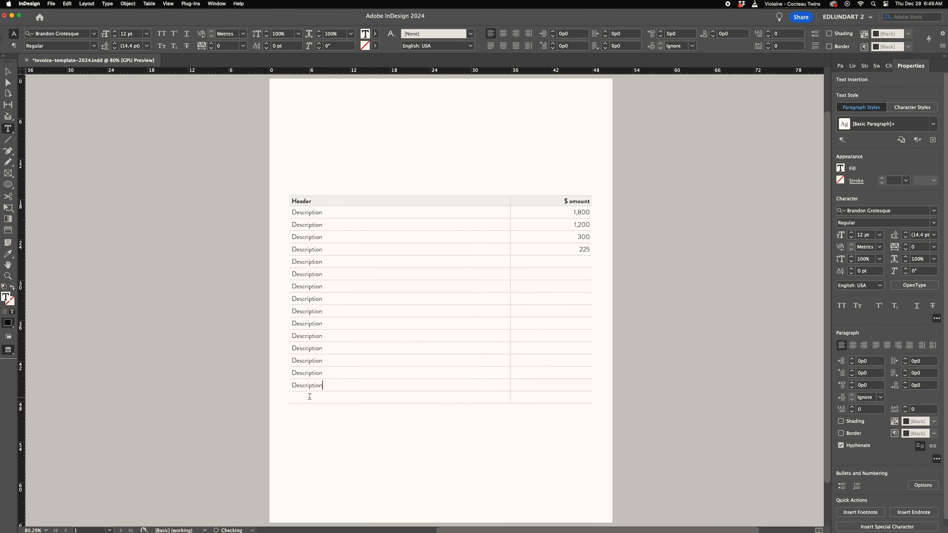
- Copy the 225 amount into all remaining empty amount cells down to the last row
double_click(582, 248)
key(super+c)
click(584, 262)
key(super+v)
click(583, 275)
key(super+v)
click(584, 287)
key(super+v)
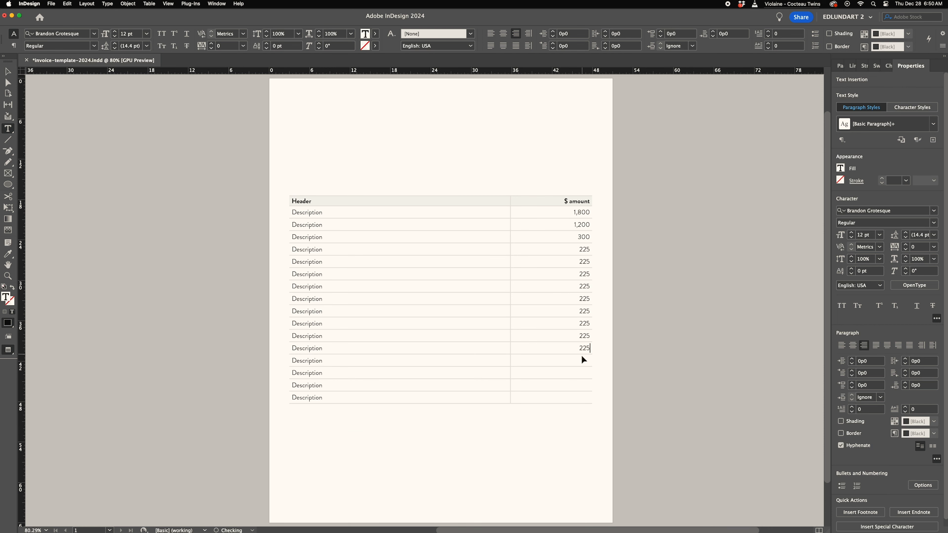
key(super+v)
click(583, 397)
key(super+v)
- Place a text cursor above the table and type PAYROLL
click(373, 143)
text(PAYRO)
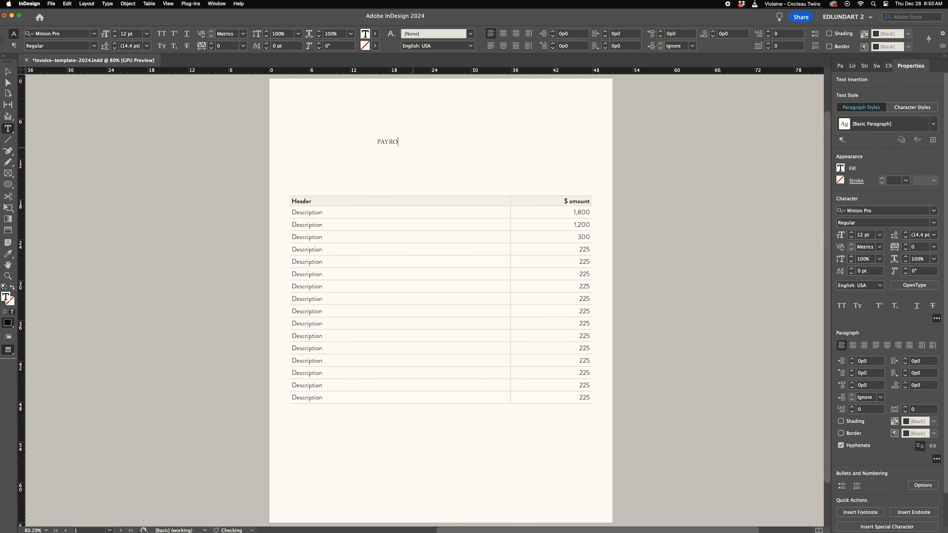
- Set the PAYROLL text to Brandon Grotesque Bold Italic
double_click(407, 146)
click(94, 34)
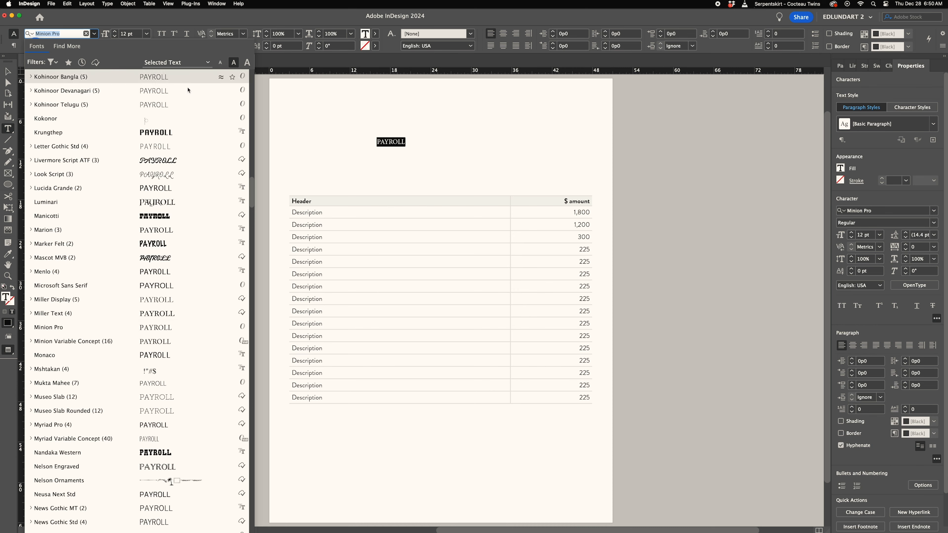
scroll(150, 262, up, 20)
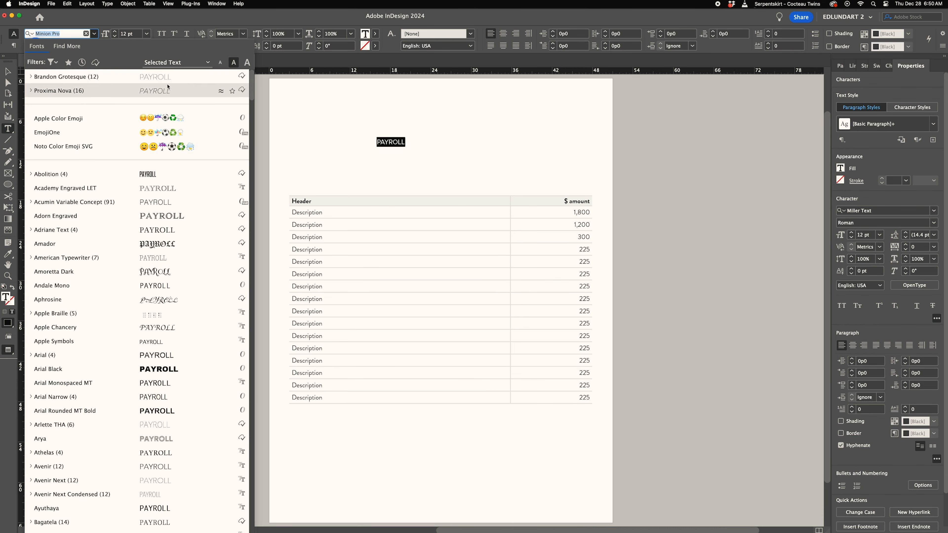
click(127, 84)
click(94, 46)
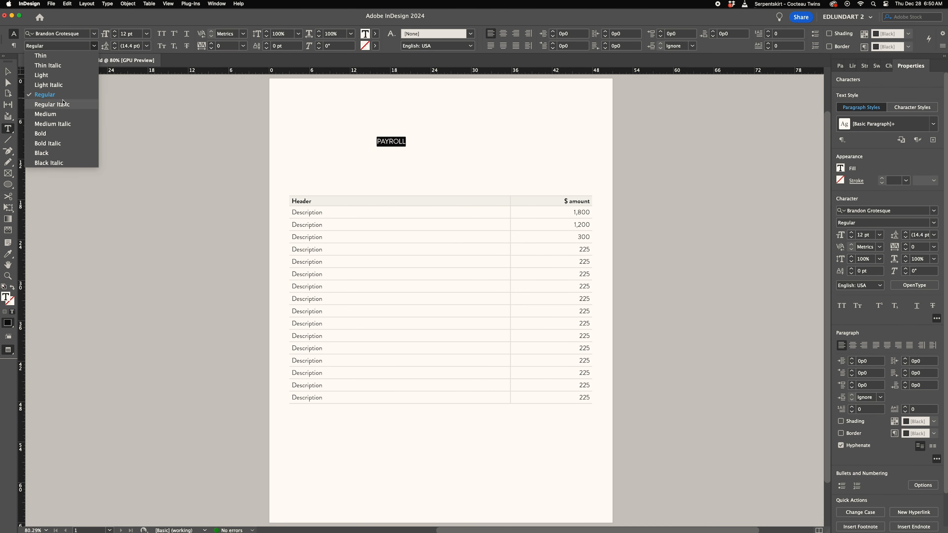
click(63, 144)
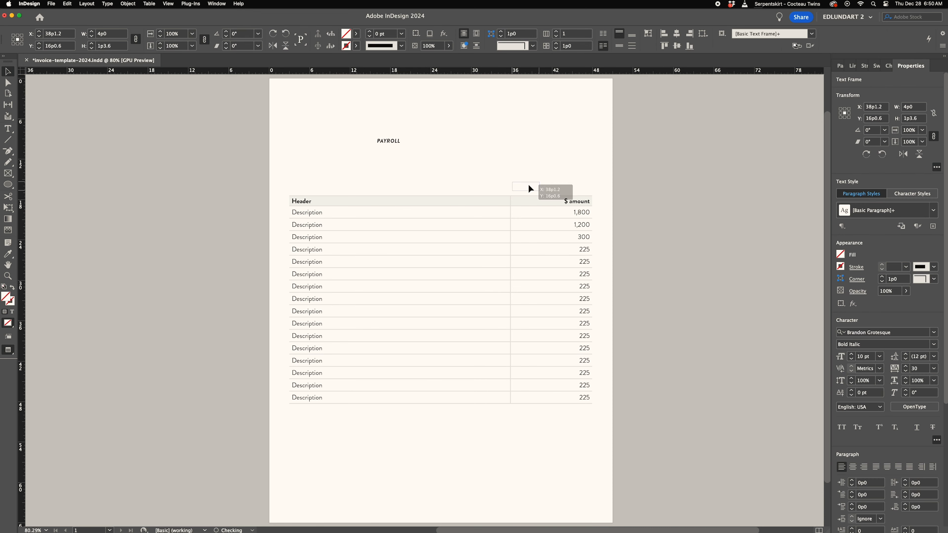
- Draw a rectangle about 5p1 wide and 1p8 high inside the first amount cell
click(545, 189)
drag(528, 185, 705, 191)
key(z)
key(space)
drag(643, 172, 594, 239)
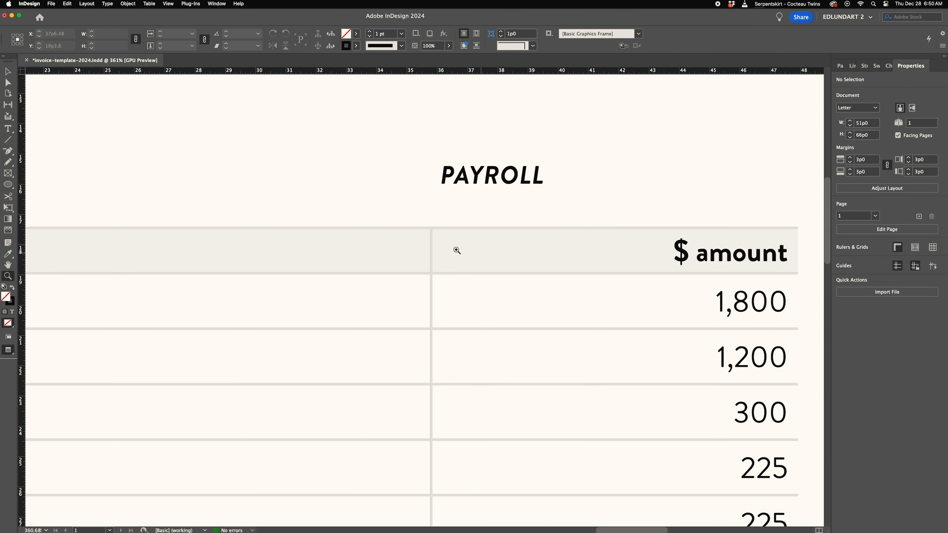
drag(7, 184, 37, 193)
drag(437, 278, 588, 325)
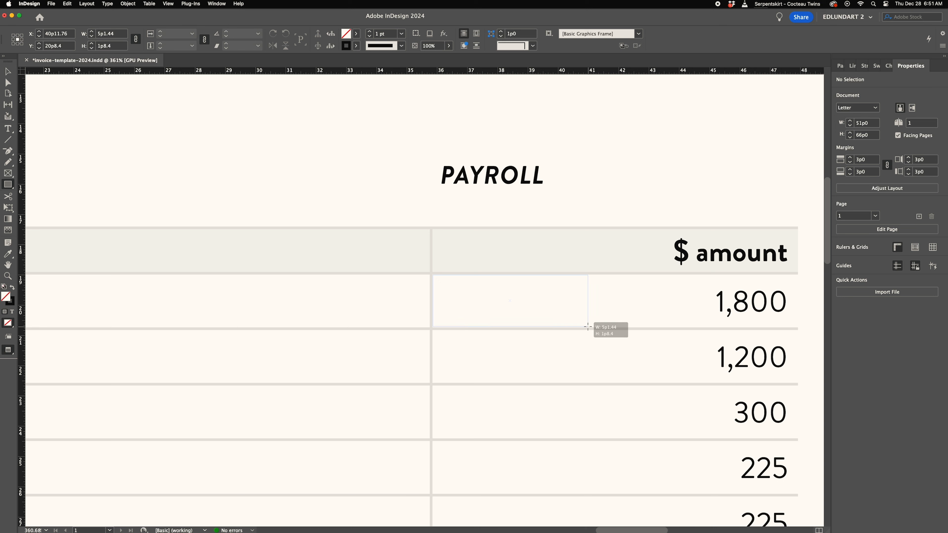
drag(587, 327, 585, 327)
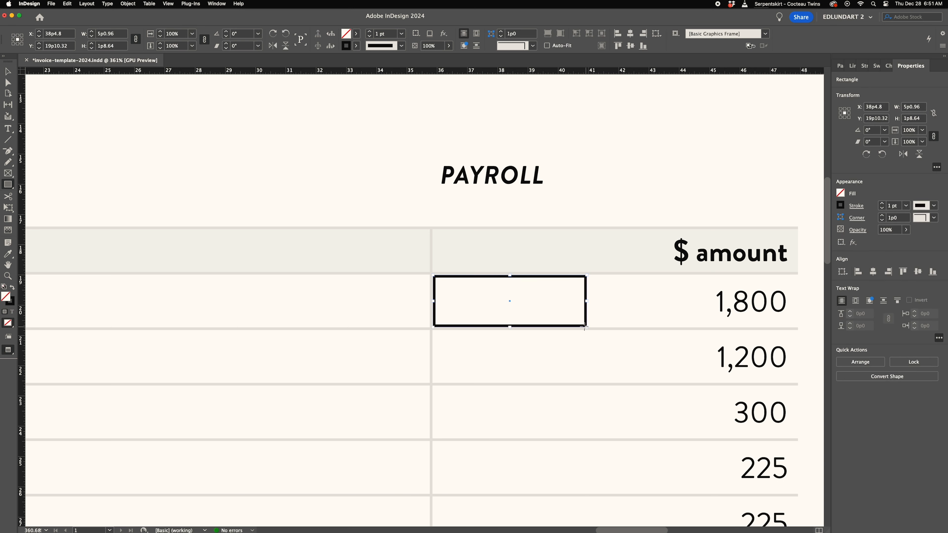
- Fill the rectangle black with no stroke and set the fill tint to 65%
click(13, 288)
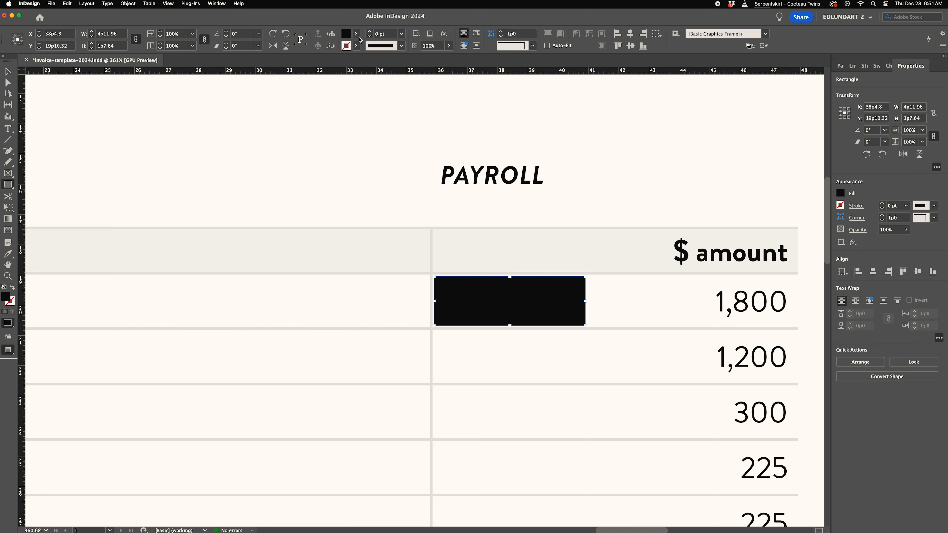
click(358, 36)
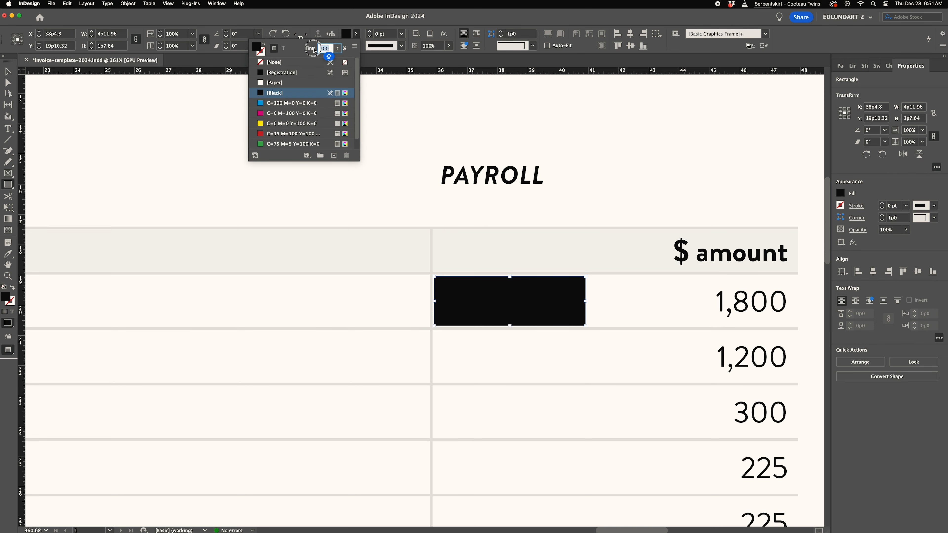
text(75)
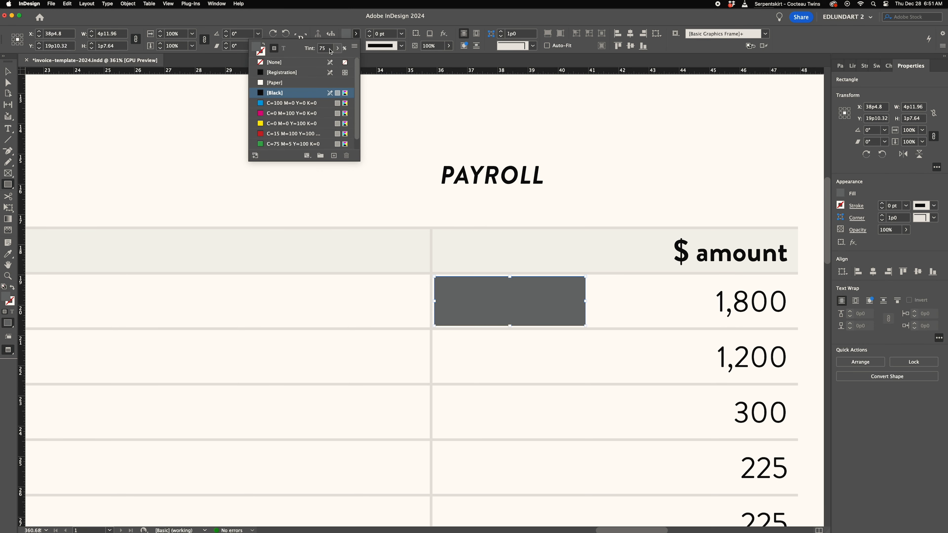
text(65)
key(Return)
- Apply rounded corners to the rectangle
key(a)
click(533, 46)
click(523, 103)
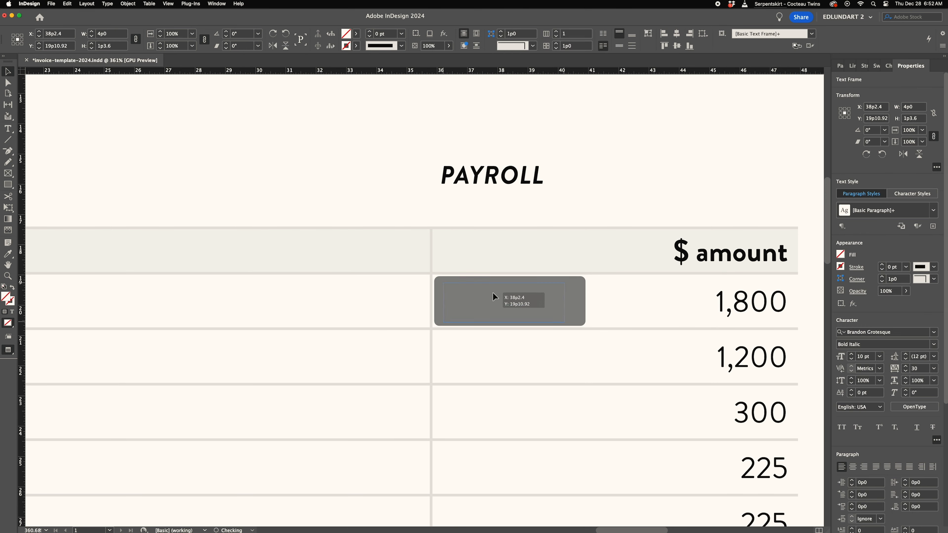
- Move the PAYROLL text onto the rectangle and colour it Paper
drag(493, 295, 550, 318)
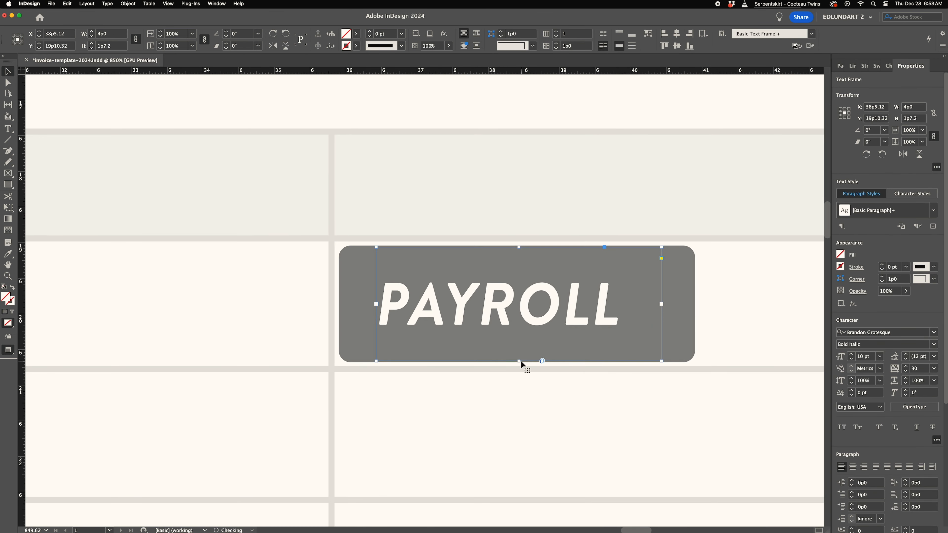
double_click(522, 304)
key(super+a)
key(Escape)
click(679, 336)
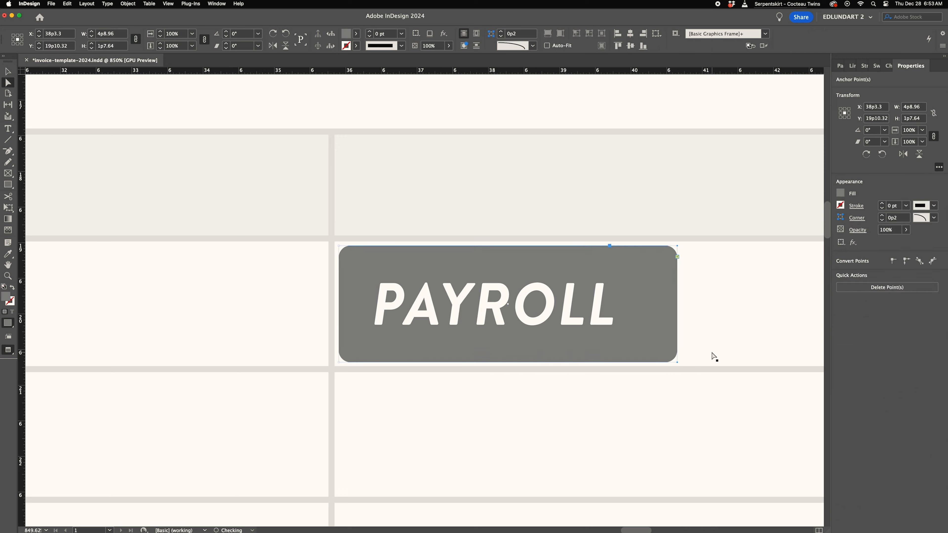
- Resize the rectangle and fit the PAYROLL text frame inside it
drag(695, 304, 653, 304)
scroll(617, 319, down, 5)
double_click(543, 314)
click(561, 314)
drag(561, 313, 594, 330)
double_click(219, 46)
key(Escape)
- Position the PAYROLL text on the rectangle, group them into a label and deselect
drag(521, 313, 512, 314)
shift+click(567, 331)
key(super+g)
drag(627, 292, 502, 277)
key(super+shift+a)
key(super+space)
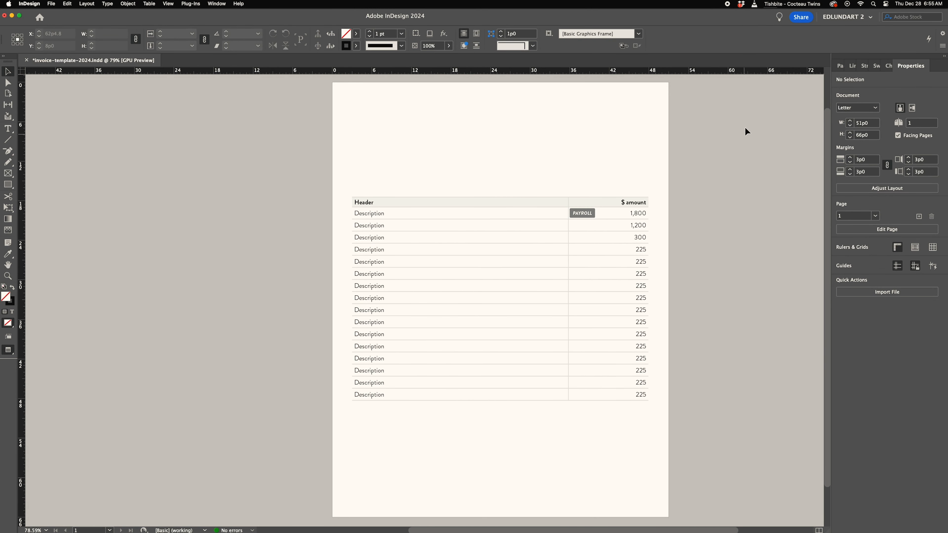
- Insert one row below the table's last row
drag(377, 394, 638, 392)
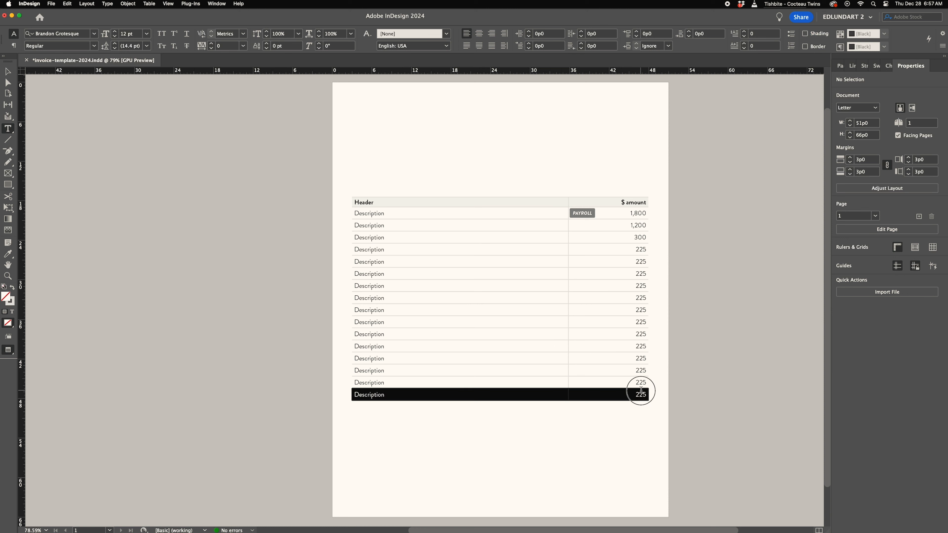
right_click(635, 393)
mouse_move(649, 415)
click(718, 413)
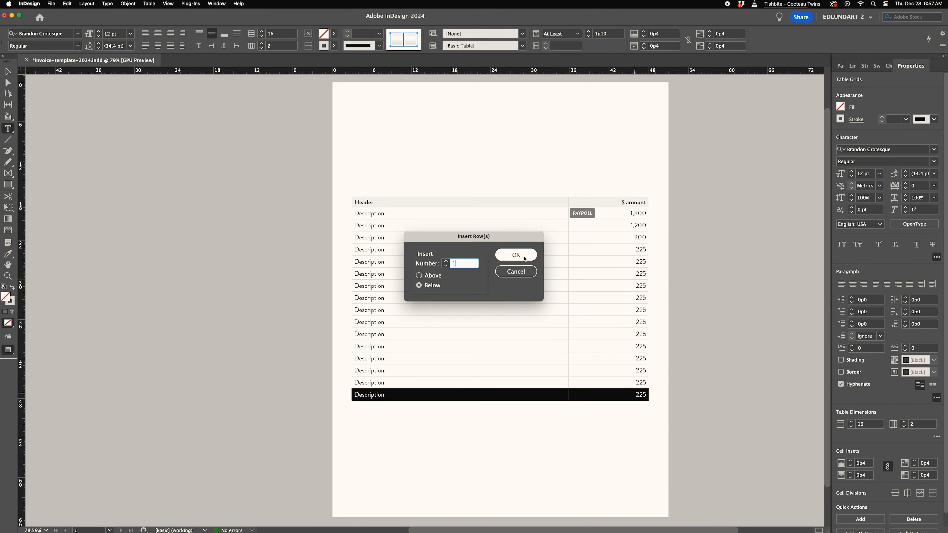
click(516, 255)
- Label the new last row's description cell SUM
click(387, 395)
key(super+c)
click(382, 405)
key(super+v)
key(super+a)
text(S)
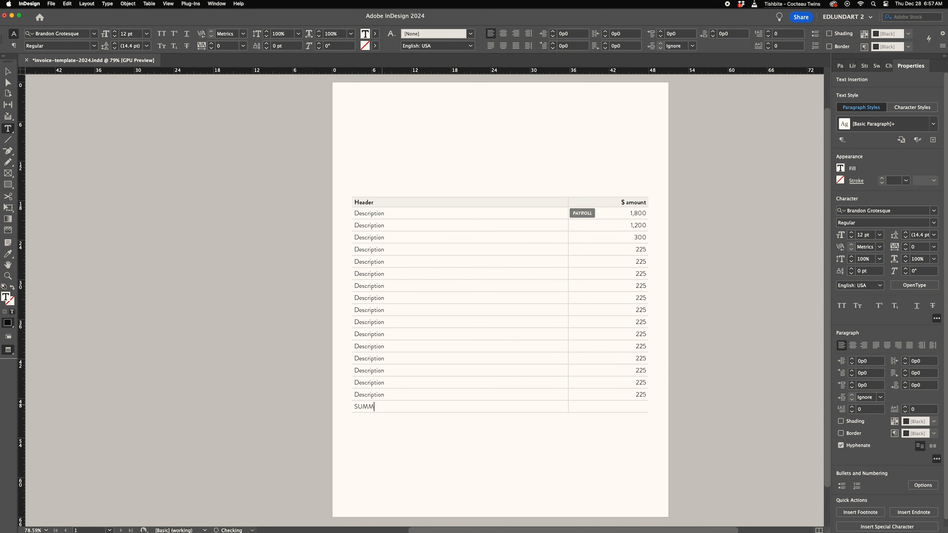
- Enter 1 MILLION in the new last row's amount cell
double_click(640, 394)
drag(639, 394, 642, 406)
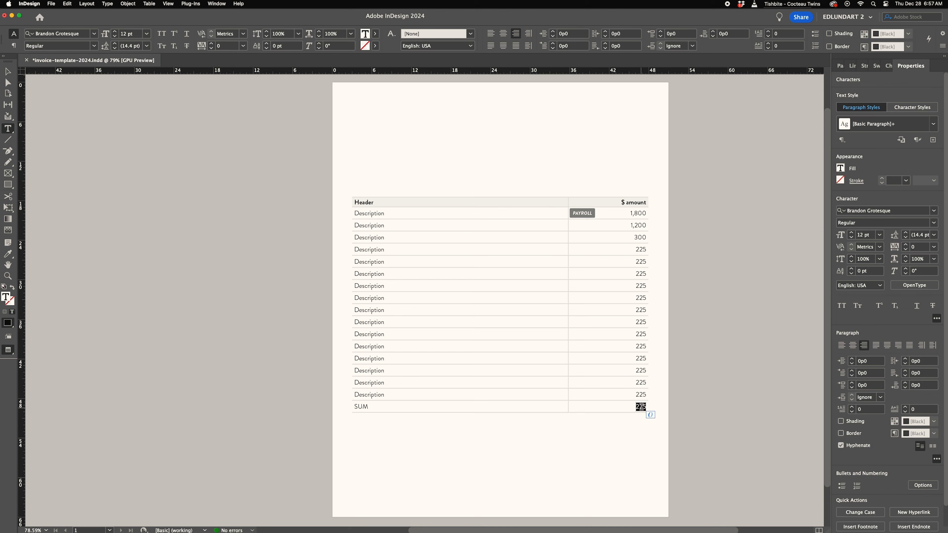
text(1 MILLION)
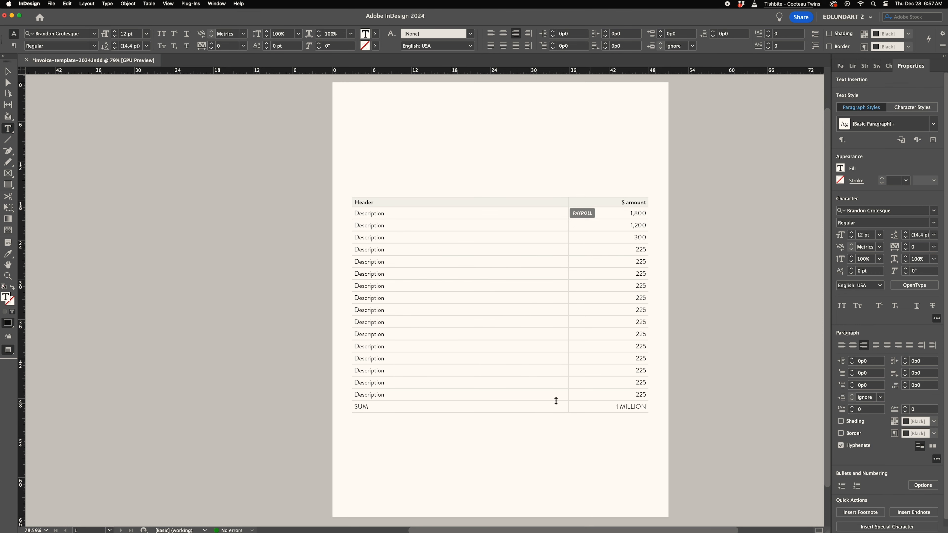
- Convert the SUM row into a table footer row
drag(366, 407, 596, 412)
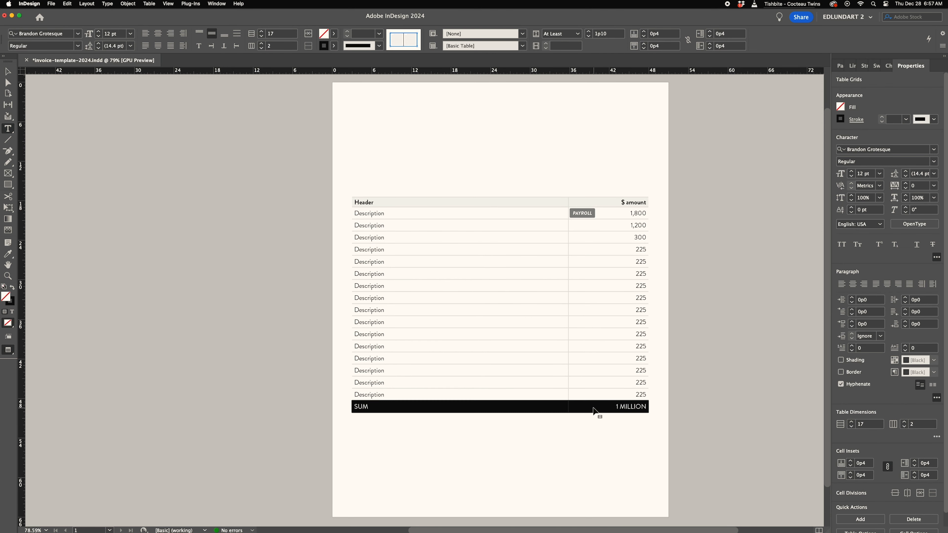
click(149, 4)
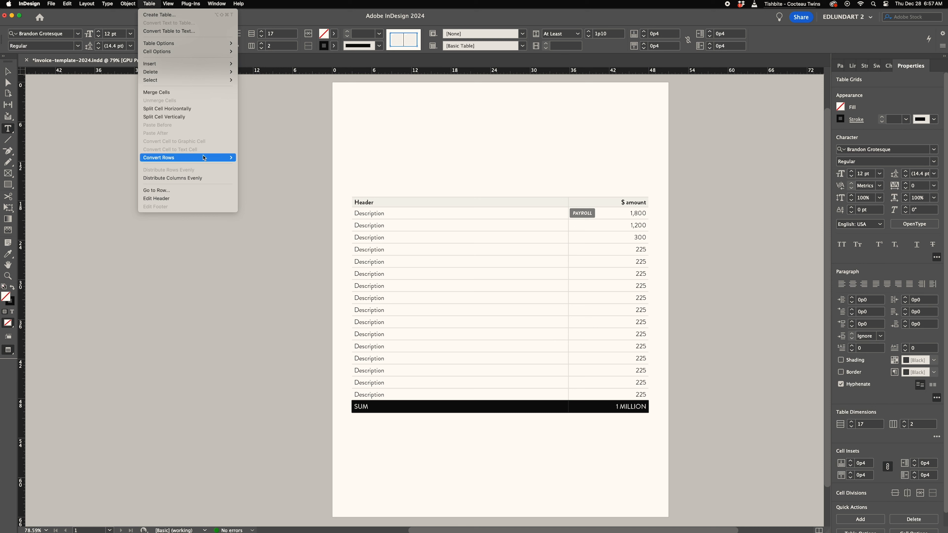
mouse_move(204, 158)
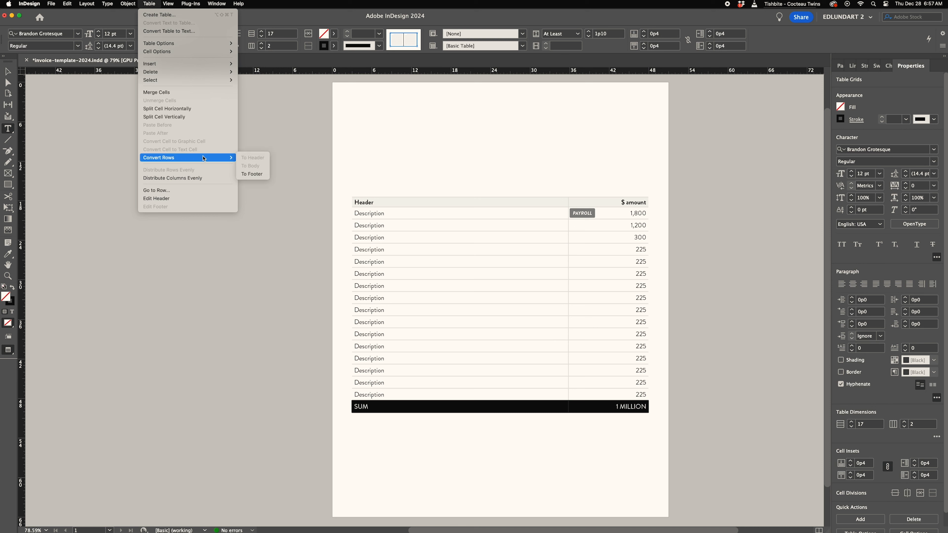
click(252, 174)
key(shift+Up)
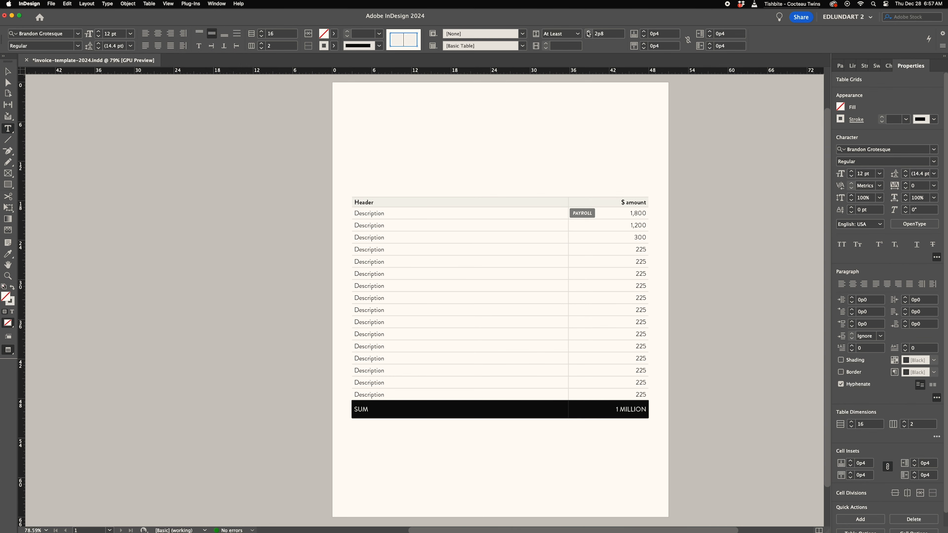
- Give the footer row the same light cell shading as the header
click(368, 201)
click(350, 409)
click(334, 33)
click(252, 93)
- Make the footer's SUM and 1 MILLION text Bold
click(403, 409)
drag(357, 410, 353, 409)
click(94, 46)
click(48, 137)
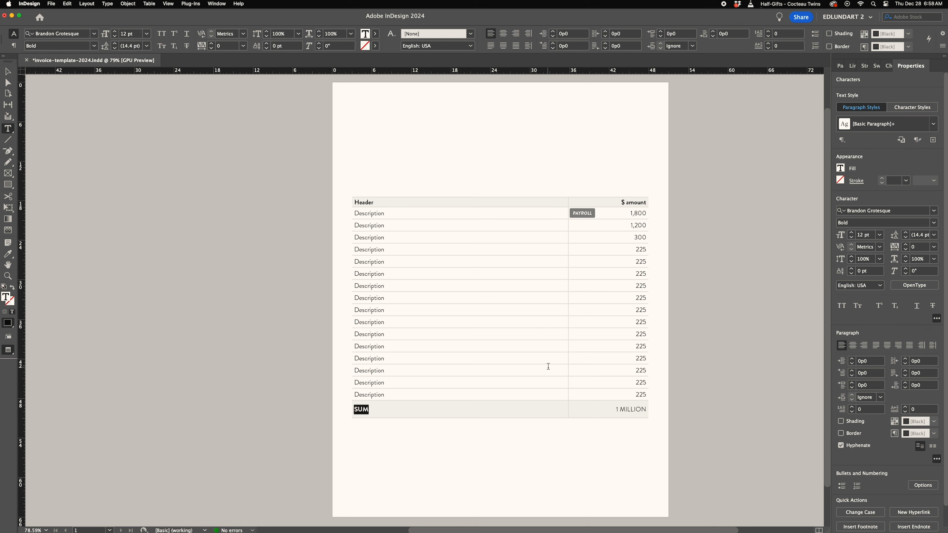
drag(615, 410, 647, 409)
click(95, 46)
click(48, 137)
- Set the footer text to 15 pt and save the document
drag(354, 409, 371, 409)
double_click(115, 32)
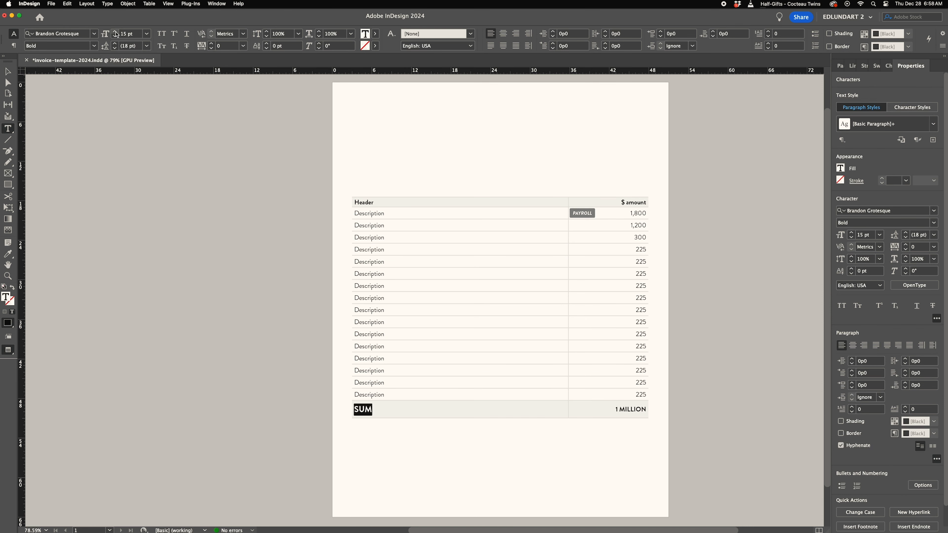
drag(615, 410, 643, 410)
super+click(182, 206)
key(super+s)
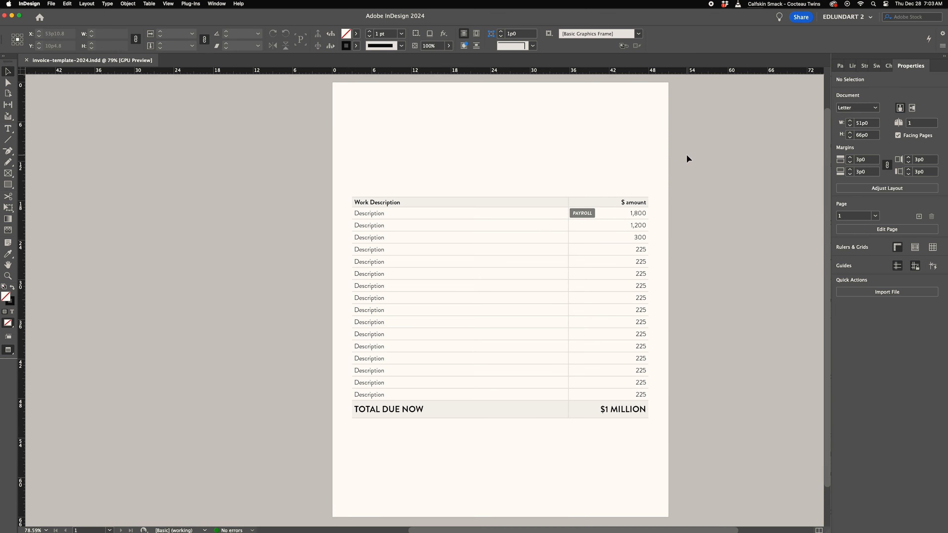
- Draw a text frame at the page's upper left and type INVOICE
scroll(555, 316, up, 5)
key(t)
click(168, 3)
click(298, 174)
drag(138, 139, 454, 224)
text(INVOICE)
- Set the INVOICE text to Brandon Grotesque at 50 pt
key(super+a)
click(94, 33)
click(169, 77)
text(50)
key(Return)
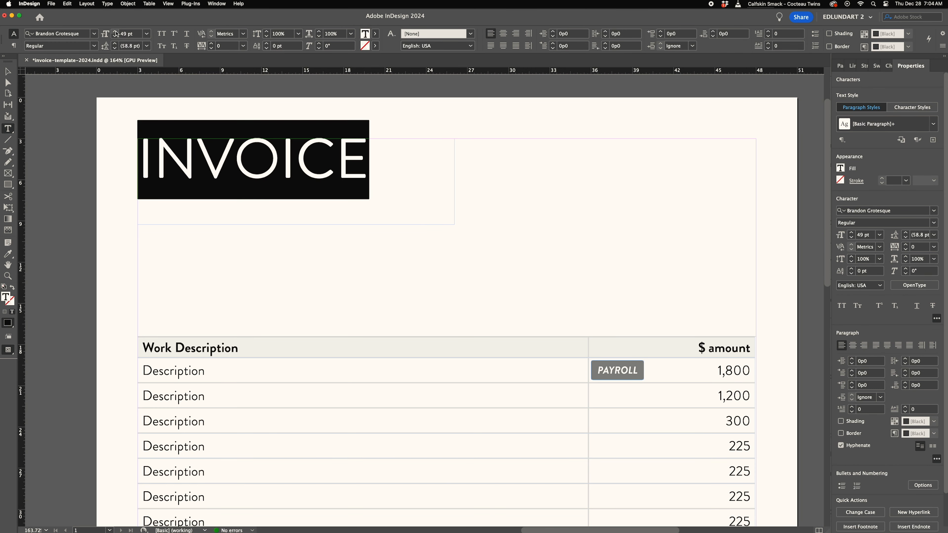
key(Escape)
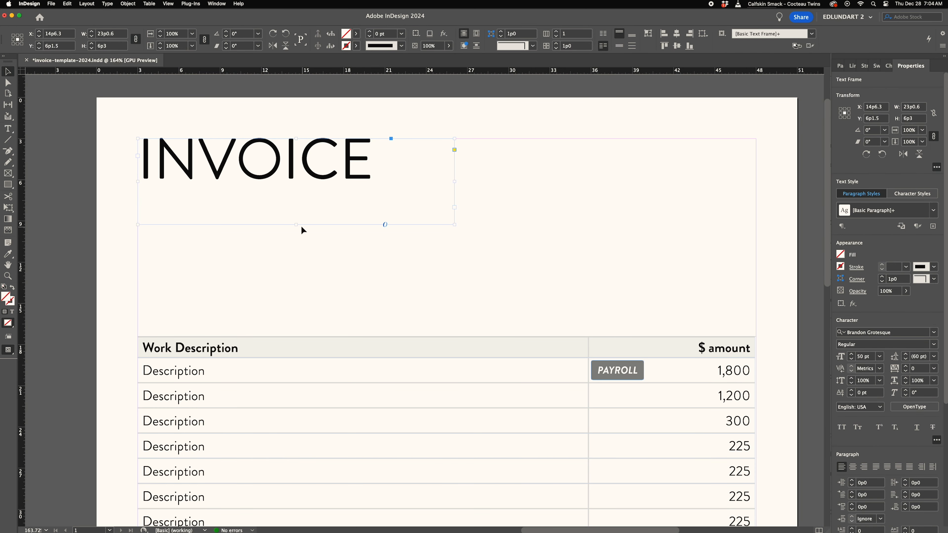
- Duplicate the INVOICE frame below it and replace its text with EDLUNDART INVOICE NUMBER at 16 pt
alt+drag(291, 180, 291, 266)
double_click(291, 266)
key(super+a)
key(super+6)
text(20)
key(Return)
click(115, 36)
click(114, 36)
click(114, 36)
click(115, 36)
double_click(190, 233)
text(EDLUNDA)
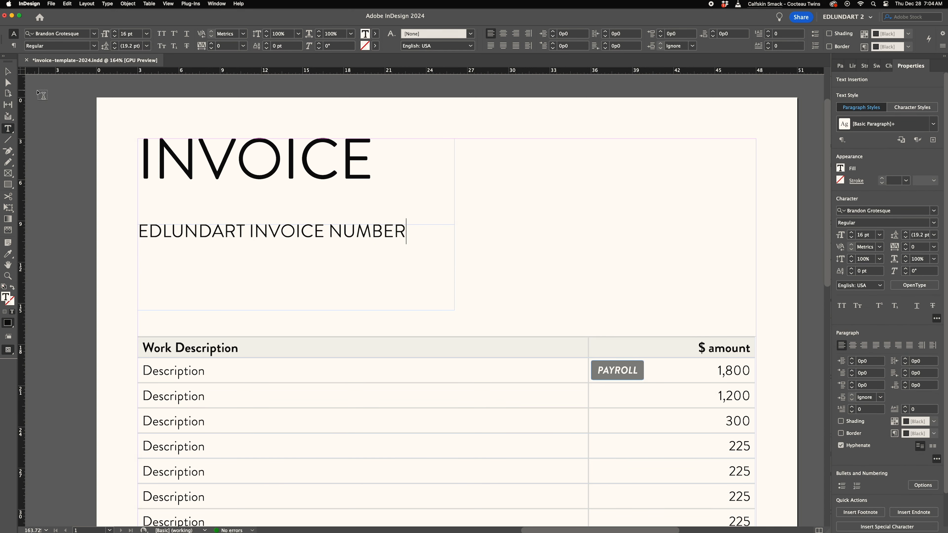
- Widen the duplicated frame and add the number 202401 after INVOICE NUMBER
key(Escape)
drag(454, 267, 589, 268)
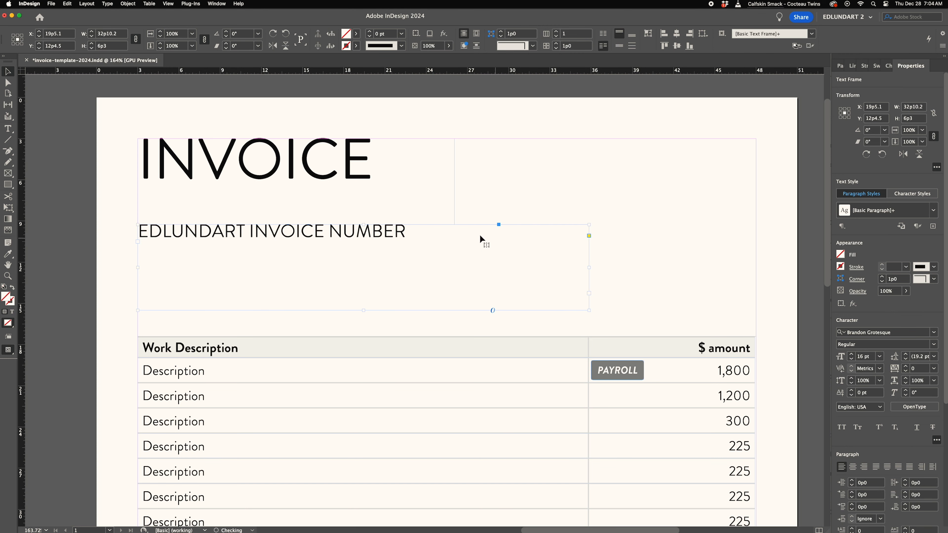
double_click(411, 231)
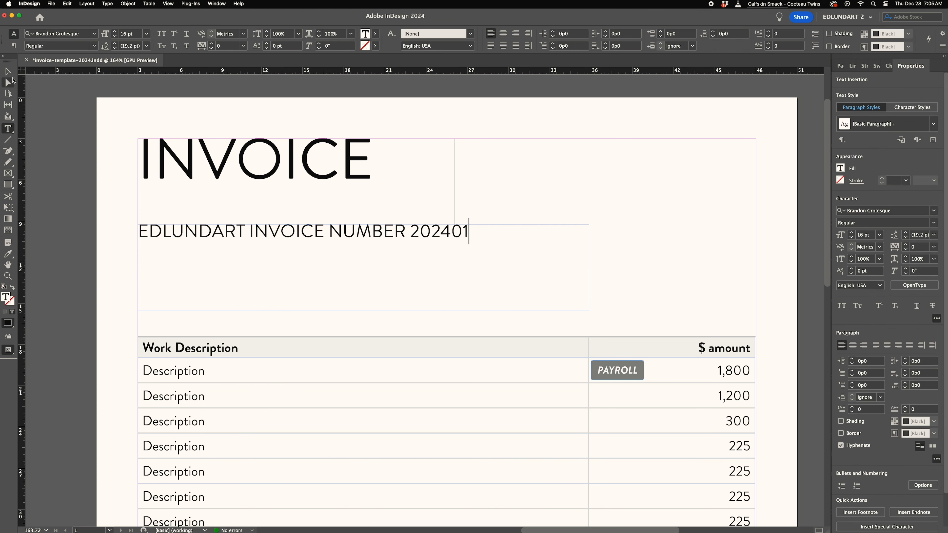
- Make the number 202401 bold
click(9, 73)
drag(164, 228, 220, 241)
key(z)
drag(386, 264, 347, 266)
drag(486, 285, 316, 258)
key(t)
drag(431, 224, 490, 239)
click(94, 46)
click(62, 134)
- Restyle the invoice number frame with a dark grey fill, white 14 pt text and inner padding
click(404, 231)
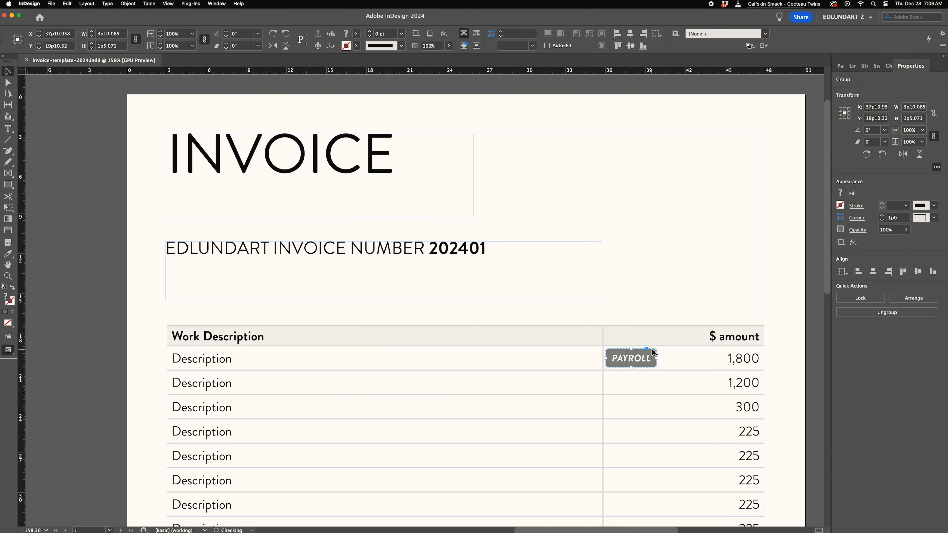
drag(650, 352, 200, 247)
click(128, 3)
click(150, 59)
click(474, 314)
key(Delete)
key(shift+Down)
key(shift+Down)
key(Down)
key(a)
key(v)
click(260, 254)
double_click(384, 300)
key(a)
- Move the invoice number frame down so it sits just above the table
drag(161, 288, 225, 275)
key(Up)
key(shift+Right)
key(shift+Right)
key(shift+Right)
key(shift+Right)
key(shift+Right)
key(shift+Right)
key(shift+Right)
key(shift+Right)
key(shift+Right)
key(shift+Right)
key(shift+Right)
key(shift+Right)
key(shift+Right)
key(shift+Right)
key(shift+Right)
key(shift+Right)
key(shift+Right)
key(shift+Right)
key(shift+Right)
key(shift+Right)
key(Right)
key(Right)
key(Right)
key(Right)
key(Right)
key(Right)
key(Right)
key(Right)
key(v)
mouse_move(310, 273)
mouse_down()
mouse_move(310, 307)
mouse_move(310, 276)
mouse_up()
key(a)
drag(159, 282, 605, 298)
key(Down)
key(Down)
key(Down)
key(v)
drag(245, 249, 245, 277)
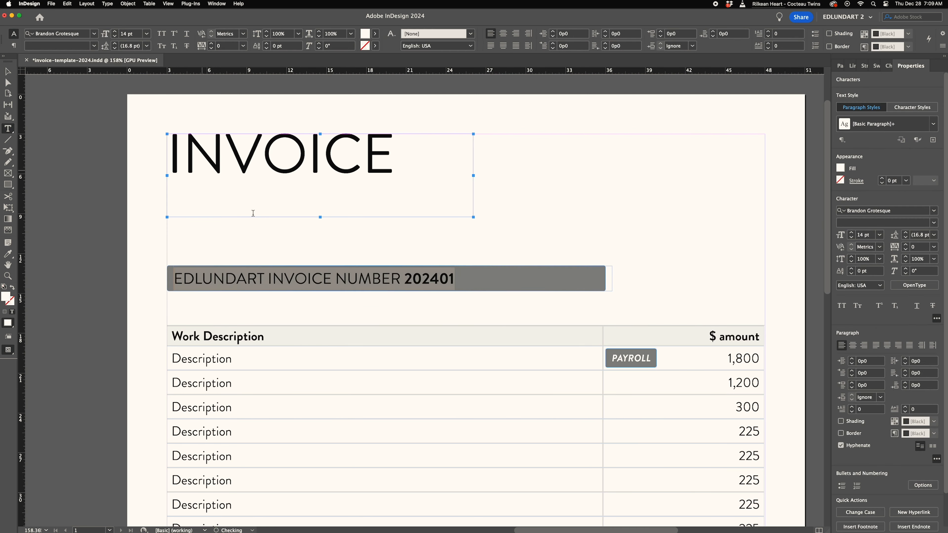
key(super+z)
key(super+shift+z)
key(Escape)
key(Right)
key(Right)
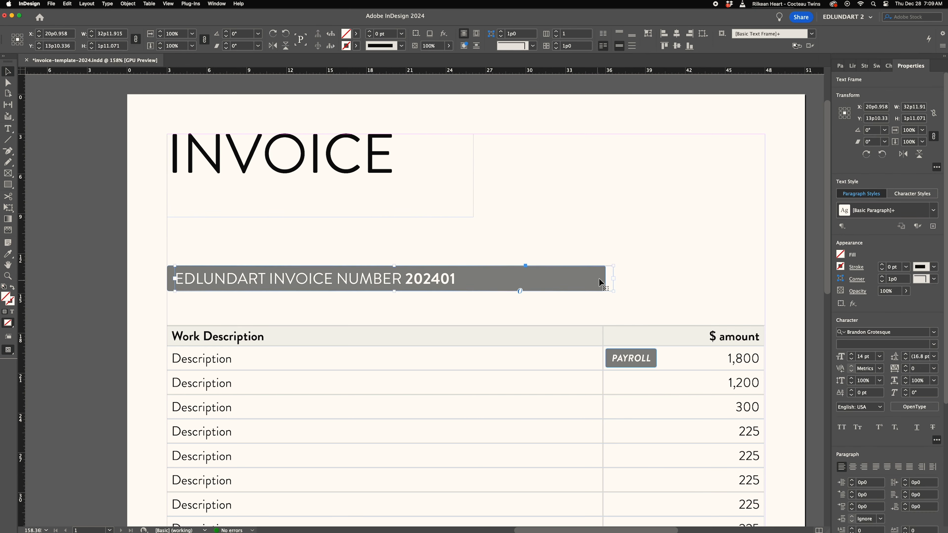
- Shorten the invoice number frame to fit its text
drag(614, 279, 467, 278)
key(super+shift+a)
key(a)
drag(613, 261, 595, 301)
key(shift+Left)
key(shift+Left)
key(shift+Left)
key(shift+Left)
key(shift+Left)
key(shift+Left)
key(shift+Left)
key(shift+Left)
key(shift+Left)
key(shift+Left)
key(shift+Left)
key(shift+Left)
key(Left)
key(Left)
key(Left)
key(Left)
key(Left)
key(Left)
- Change the invoice number to 202408
double_click(456, 279)
key(BackSpace)
text(8)
key(Escape)
- Duplicate the invoice number frame in place, move the copy to its right and shorten it
key(super+shift+a)
key(a)
click(170, 276)
key(v)
key(super+c)
key(super+alt+shift+v)
drag(246, 278, 381, 277)
key(shift+Right)
key(shift+Right)
key(shift+Right)
key(shift+Right)
key(shift+Right)
key(shift+Right)
key(shift+Right)
key(shift+Right)
key(shift+Right)
key(shift+Right)
key(shift+Right)
key(shift+Right)
key(shift+Right)
key(shift+Right)
key(shift+Right)
key(shift+Right)
key(Left)
key(Left)
key(Left)
key(Left)
key(Left)
key(Left)
key(Left)
key(Left)
key(super+shift+a)
key(a)
drag(783, 258, 762, 302)
drag(770, 291, 602, 292)
- Replace the copy's text with Jan 30, 2024 and center it in the frame
key(t)
drag(473, 266, 590, 291)
text(Jan)
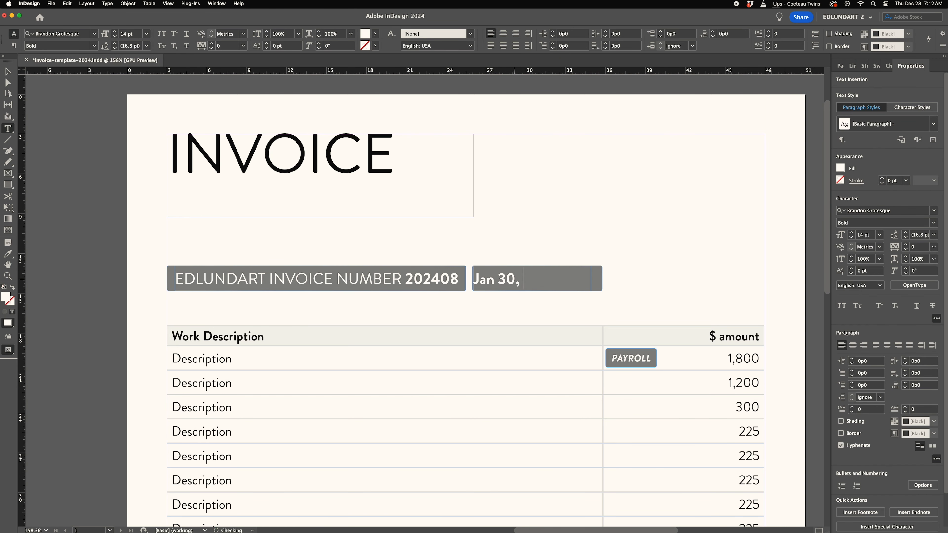
key(super+a)
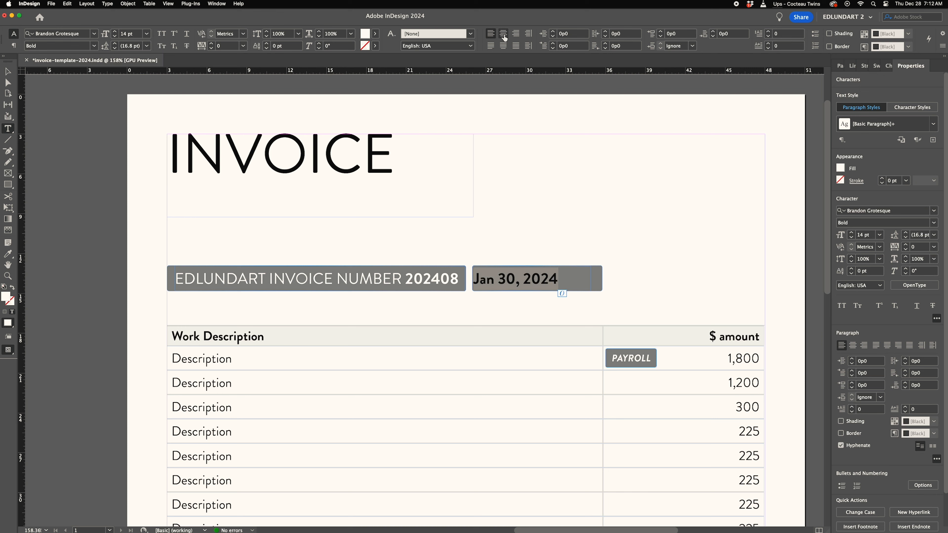
click(504, 34)
key(Escape)
- Widen the invoice number frame and narrow the date frame so the pair spans the text column
drag(591, 281, 602, 280)
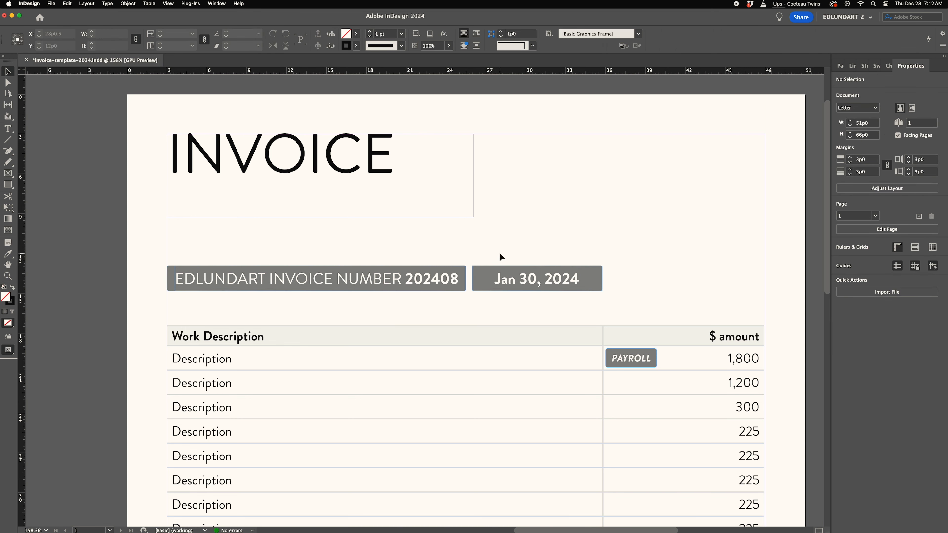
drag(474, 279, 485, 259)
click(471, 258)
key(a)
click(456, 279)
click(466, 262)
key(a)
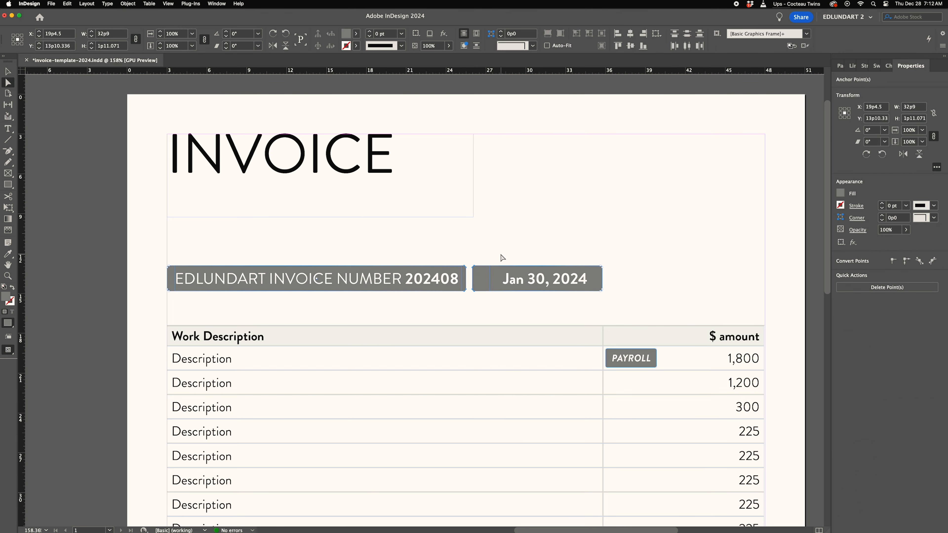
click(550, 247)
key(v)
click(441, 283)
drag(175, 278, 167, 278)
- Center the invoice number text within its frame
double_click(239, 280)
key(super+a)
click(504, 36)
key(Escape)
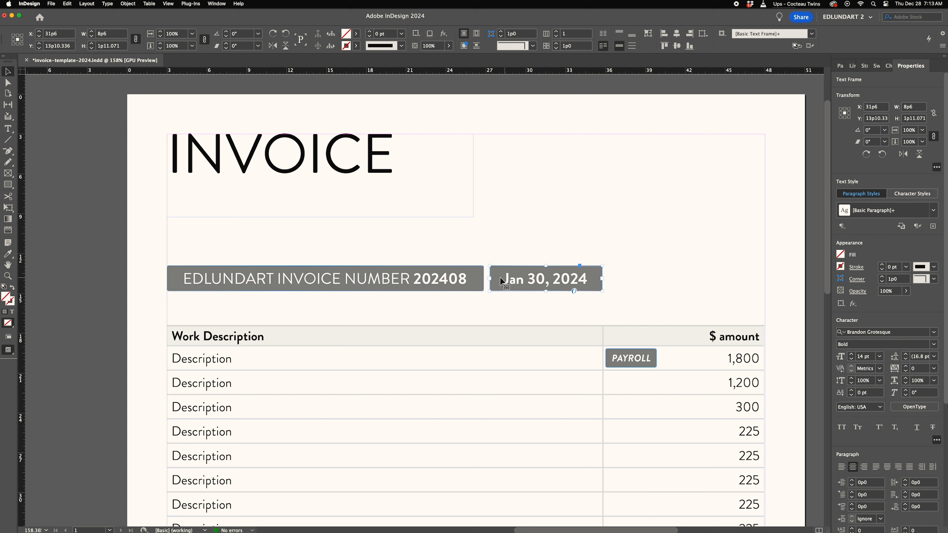
- Preview the layout without frame edges and guides
click(293, 223)
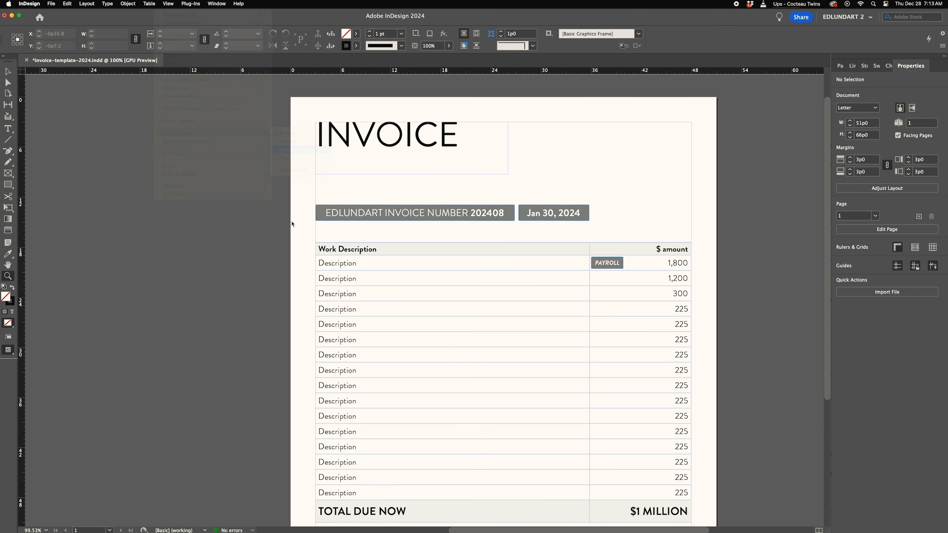
key(w)
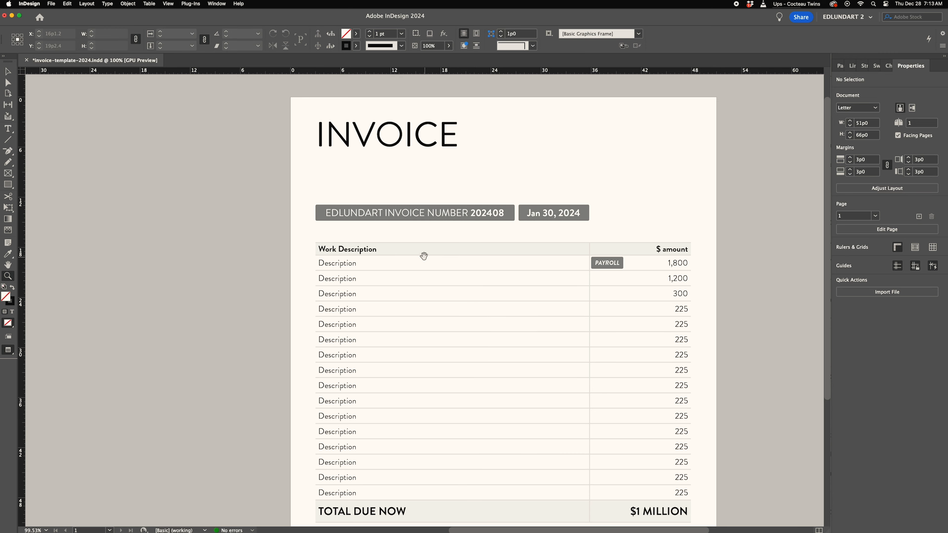
drag(424, 255, 417, 250)
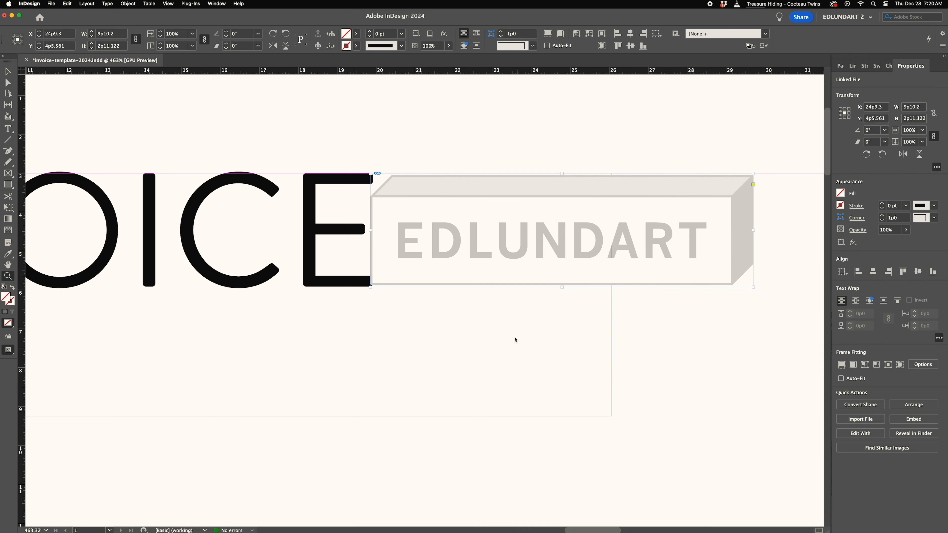
- Move the EDLUNDART logo to the page's right side and fit its content to the frame
drag(367, 229, 346, 230)
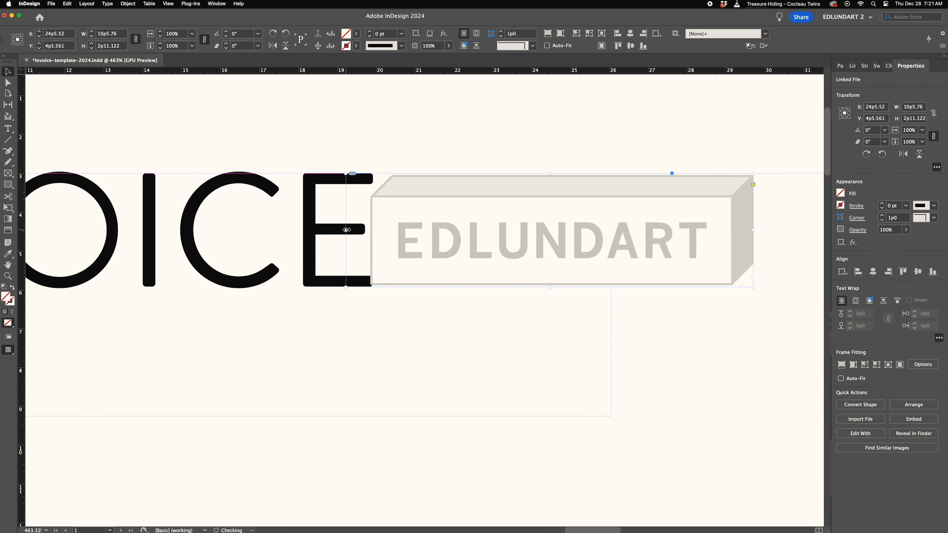
click(561, 35)
click(706, 323)
drag(753, 230, 748, 230)
drag(346, 230, 692, 225)
scroll(390, 225, right, 7)
scroll(408, 232, right, 10)
drag(278, 224, 689, 227)
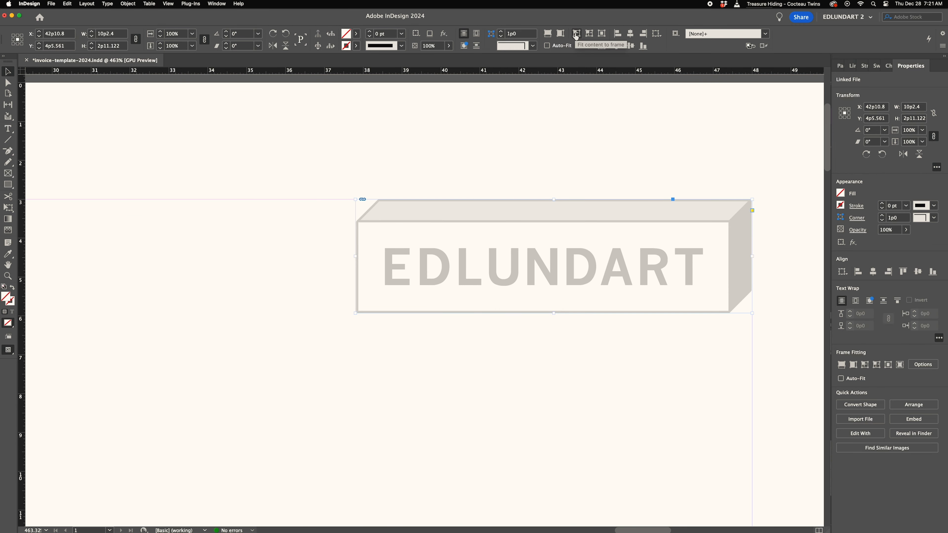
- Align the logo's top with the top of the INVOICE lettering
mouse_move(644, 245)
mouse_down()
mouse_move(587, 247)
mouse_move(645, 246)
mouse_up()
click(593, 331)
key(z)
drag(604, 283, 467, 288)
scroll(557, 305, left, 10)
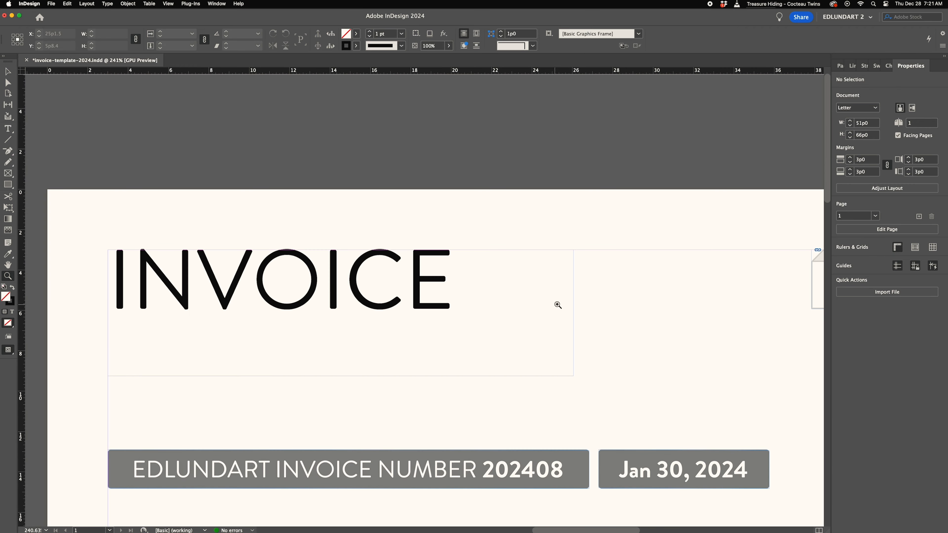
click(8, 72)
drag(626, 268, 423, 258)
drag(121, 218, 633, 284)
drag(204, 266, 603, 260)
key(z)
drag(520, 270, 681, 264)
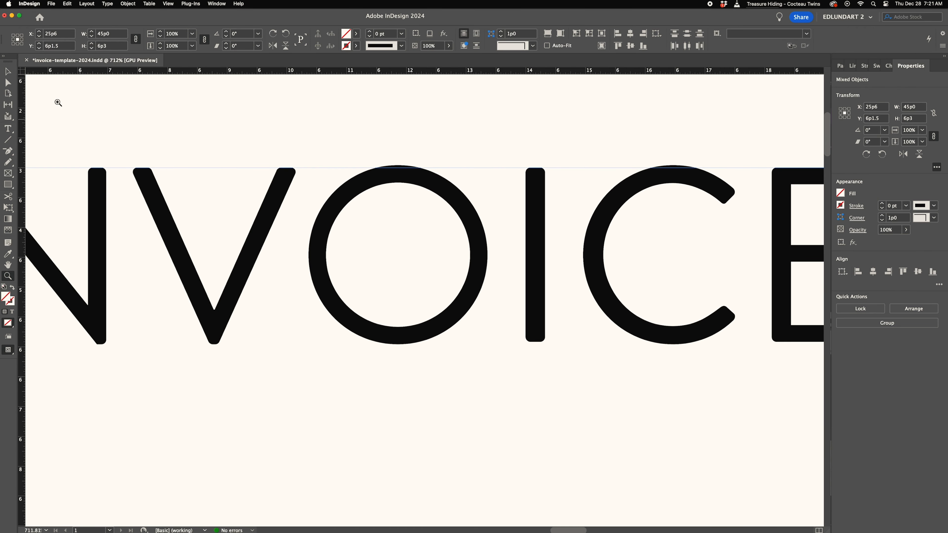
mouse_move(360, 184)
mouse_down()
mouse_move(359, 216)
mouse_move(357, 191)
mouse_up()
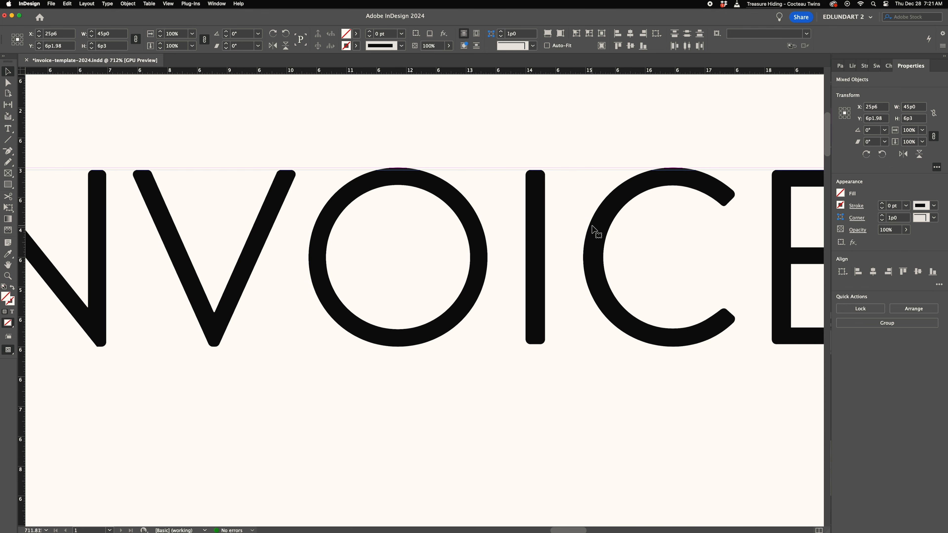
drag(595, 227, 595, 229)
click(506, 161)
drag(594, 195, 407, 227)
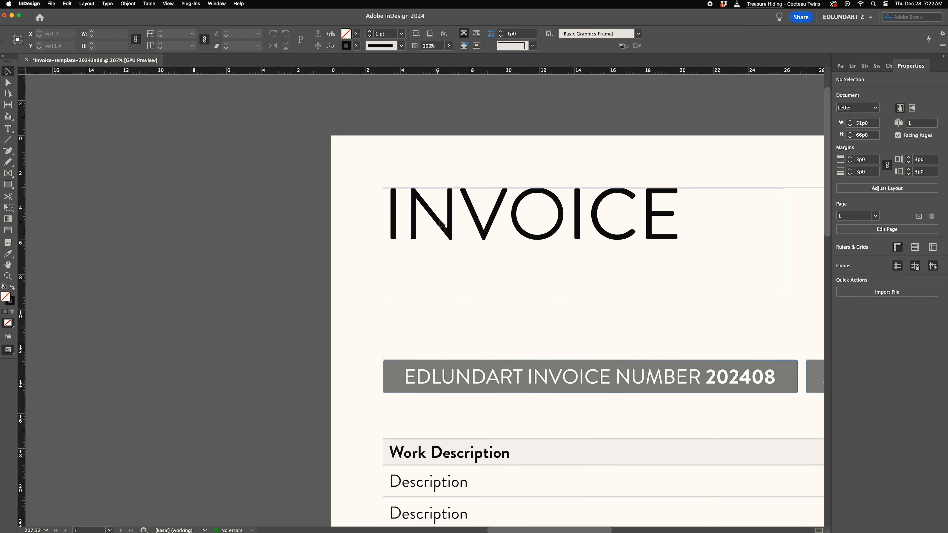
- Nudge the INVOICE heading frame to line up with the logo
drag(418, 188, 597, 209)
drag(328, 257, 303, 253)
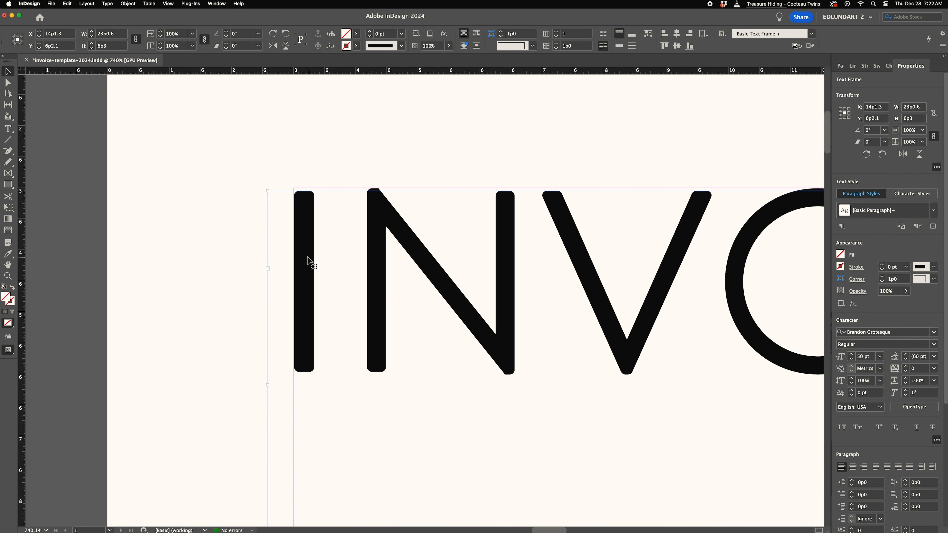
key(z)
drag(509, 224, 394, 262)
drag(232, 213, 396, 187)
click(8, 71)
mouse_move(398, 264)
mouse_down()
mouse_move(412, 264)
mouse_move(396, 264)
mouse_up()
key(super+shift+a)
drag(514, 301, 405, 299)
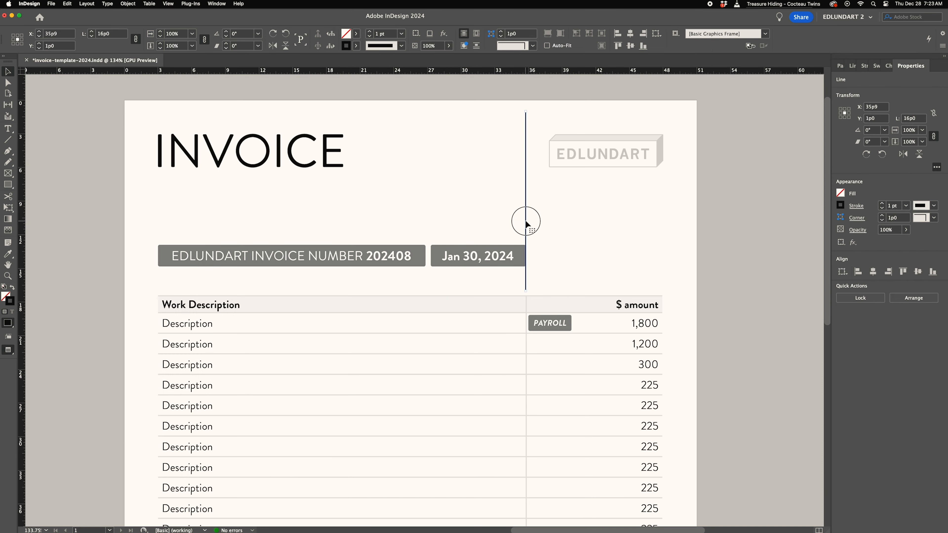
drag(526, 221, 526, 227)
click(518, 229)
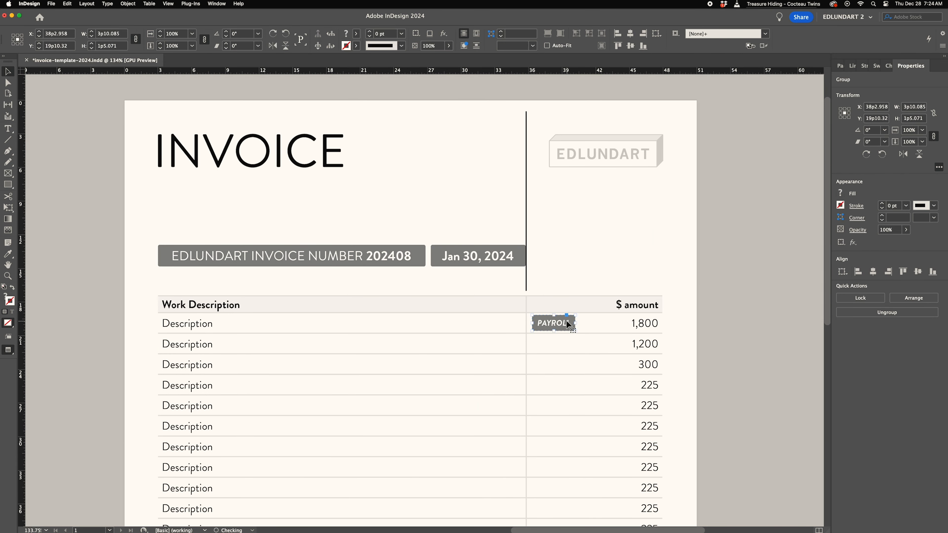
- Line up the vertical divider line with the table's amount column edge
key(t)
drag(526, 338, 531, 343)
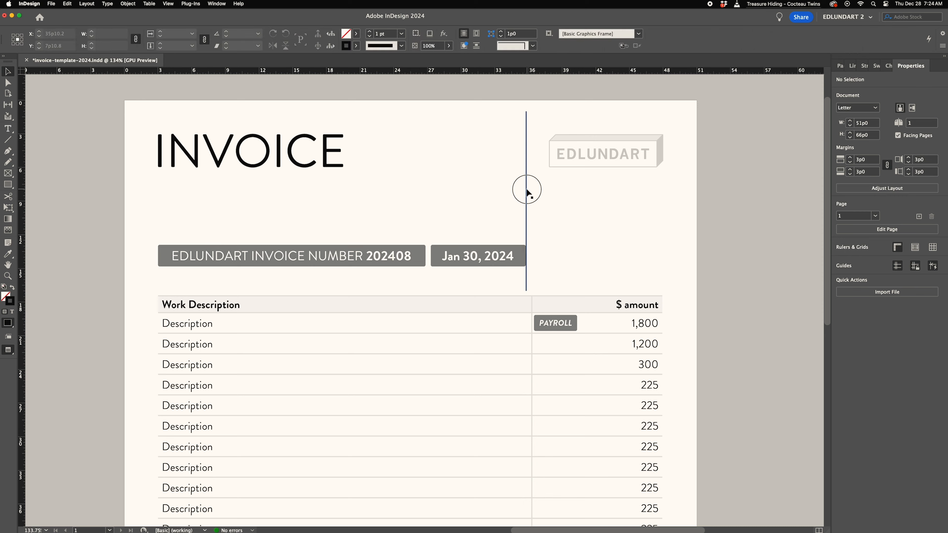
drag(528, 188, 531, 201)
click(149, 4)
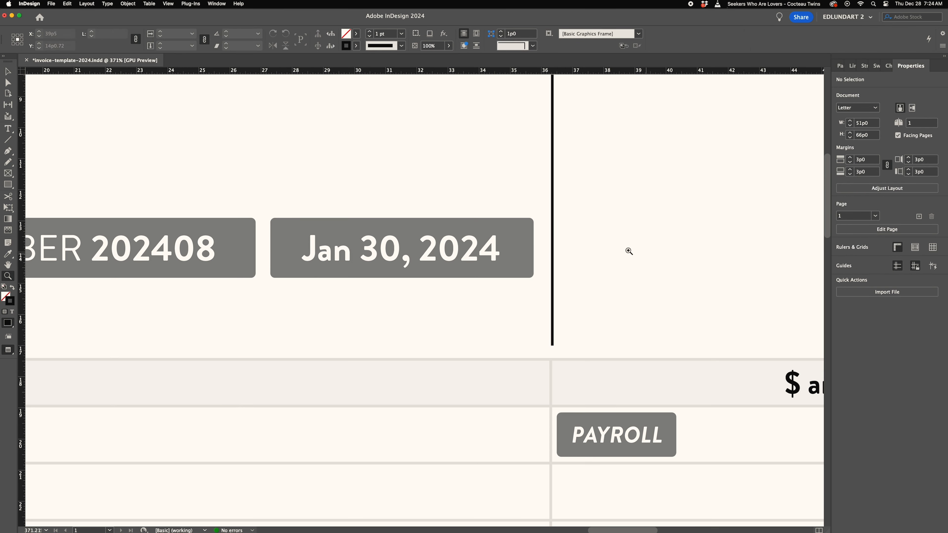
key(v)
drag(552, 203, 526, 294)
- Extend the date frame's right edge to meet the vertical divider line
click(586, 206)
key(a)
key(v)
click(528, 233)
key(a)
key(Right)
key(Right)
key(Right)
key(Right)
key(Right)
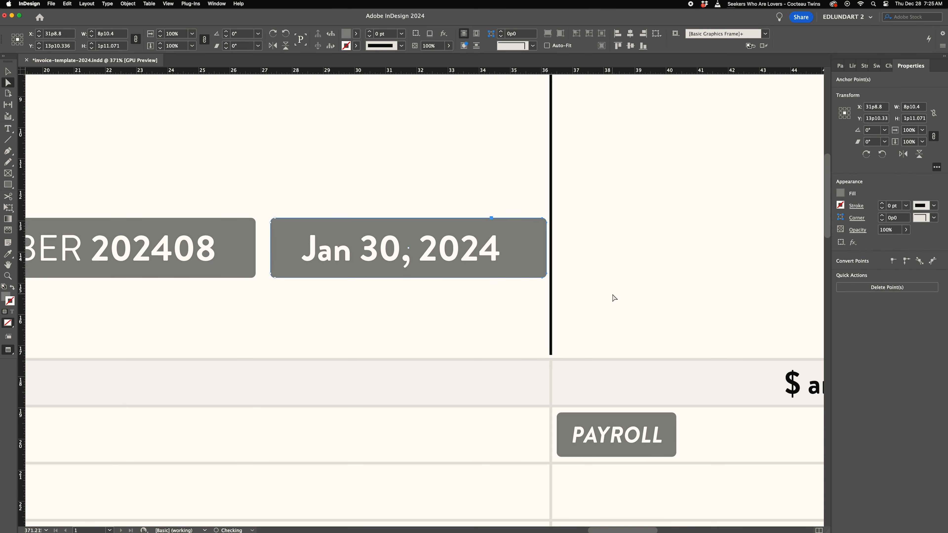
drag(536, 221, 536, 221)
drag(537, 221, 543, 222)
key(super+z)
drag(536, 272, 543, 272)
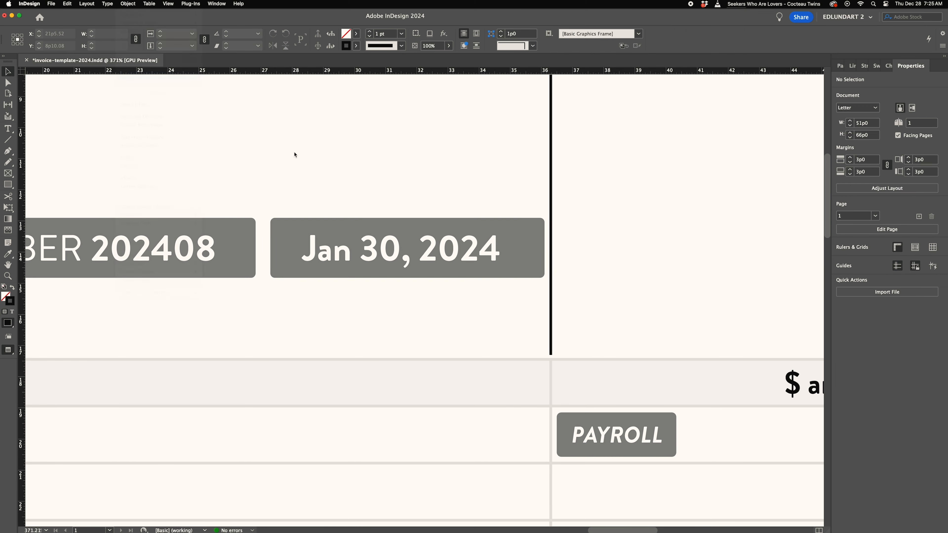
- Add a second vertical divider line between the invoice number frame and the date frame
click(332, 242)
click(168, 4)
click(303, 207)
drag(533, 247, 544, 247)
click(390, 191)
key(z)
drag(392, 153, 373, 187)
key(v)
alt+shift+drag(523, 164, 279, 170)
click(130, 232)
key(a)
click(263, 181)
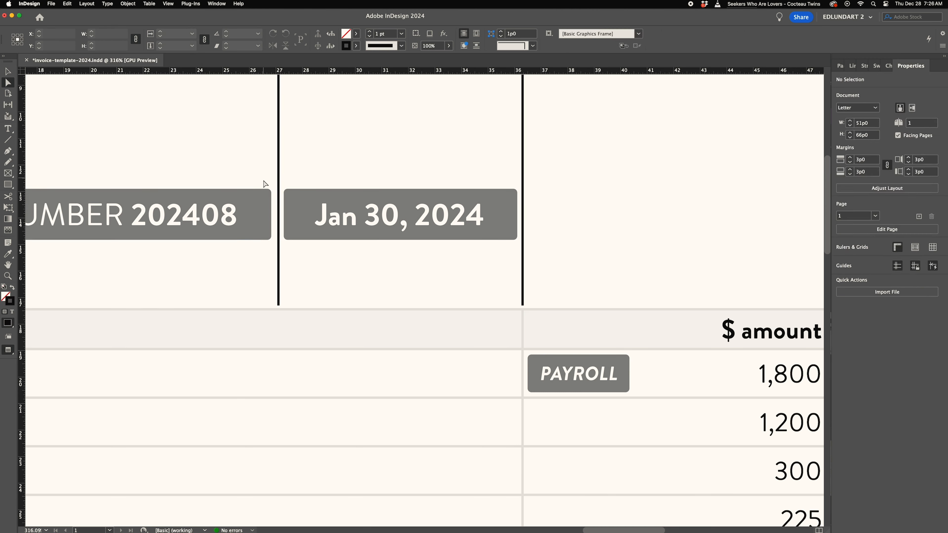
- Extend the invoice number frame's right edge to meet the new divider line
click(272, 238)
drag(273, 236, 274, 236)
key(super+z)
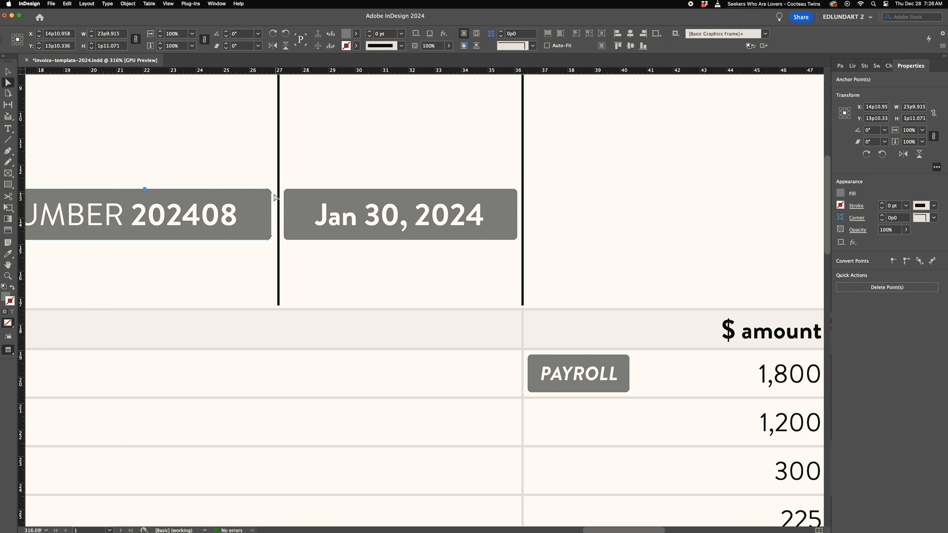
drag(274, 197, 276, 197)
click(368, 179)
click(8, 72)
- Try moving the PAYROLL label up beside the logo
click(618, 371)
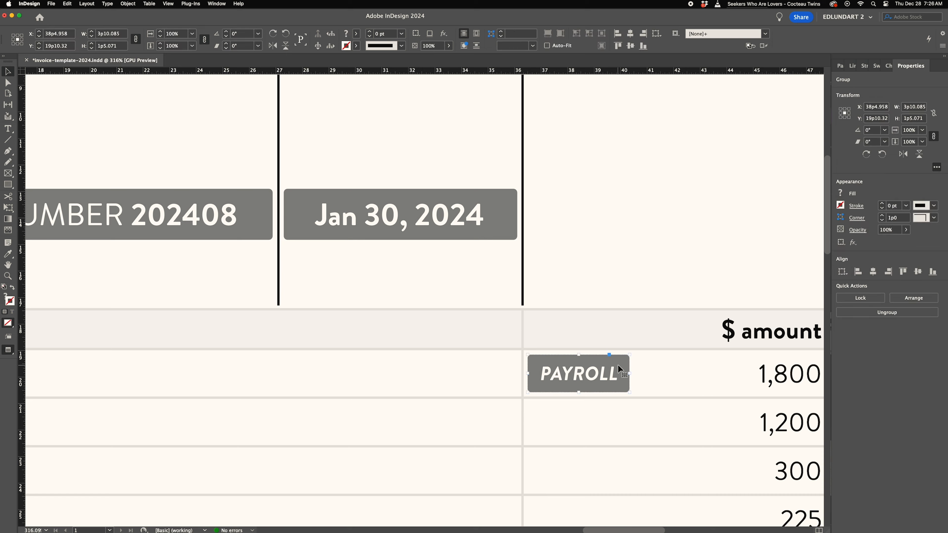
drag(618, 371, 618, 121)
scroll(599, 336, up, 7)
click(586, 258)
click(168, 4)
mouse_move(177, 133)
click(295, 133)
drag(579, 265, 545, 275)
key(super+z)
click(168, 4)
mouse_move(179, 174)
click(298, 206)
click(560, 33)
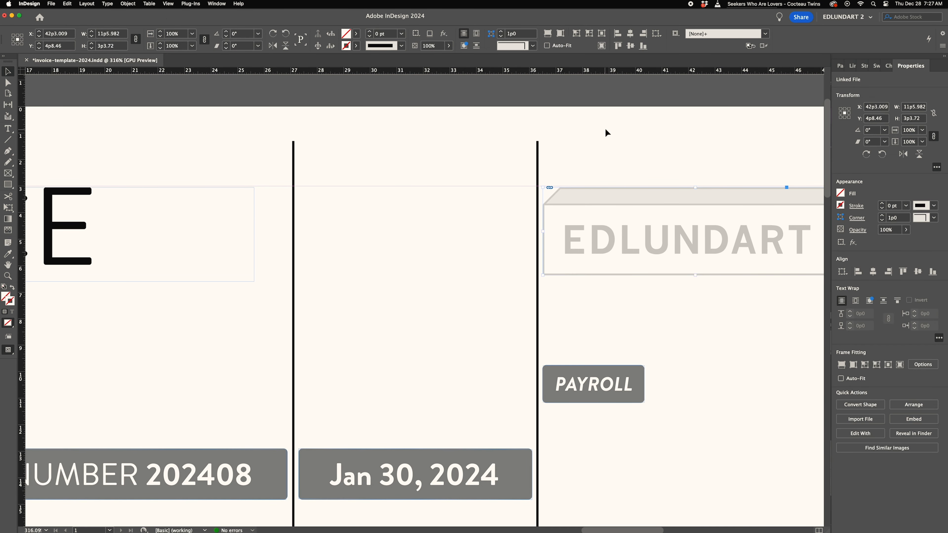
- Draw a horizontal line from the INVOICE heading across to the divider below the logo
click(605, 131)
scroll(506, 294, right, 5)
scroll(506, 294, down, 3)
scroll(506, 294, left, 3)
click(487, 213)
shift+click(34, 213)
key(v)
click(393, 214)
click(167, 4)
mouse_move(218, 174)
click(298, 207)
drag(349, 213, 364, 215)
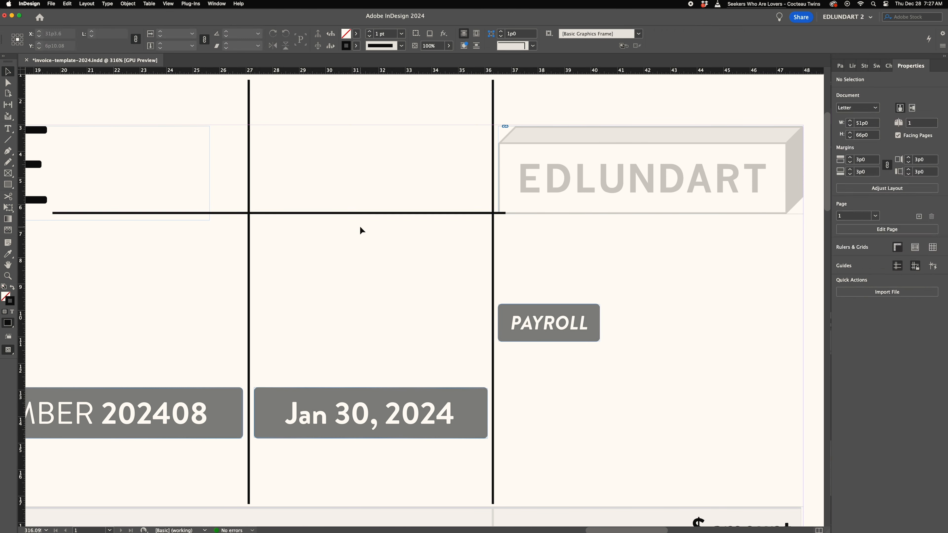
scroll(362, 228, left, 10)
scroll(361, 228, up, 3)
click(577, 311)
drag(638, 321, 638, 328)
- Select and delete the divider lines and horizontal line around the heading and number frames
scroll(560, 284, left, 4)
double_click(359, 261)
key(Up)
key(Up)
key(Up)
key(Up)
key(Up)
key(Up)
key(Up)
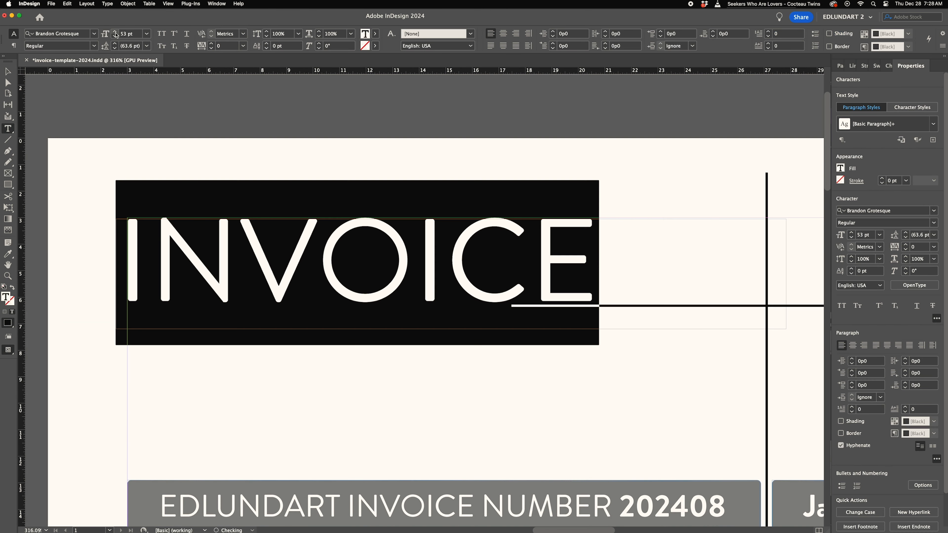
key(Escape)
scroll(129, 239, up, 10)
click(129, 127)
drag(413, 284, 603, 241)
key(super+shift+a)
key(super+space)
key(Delete)
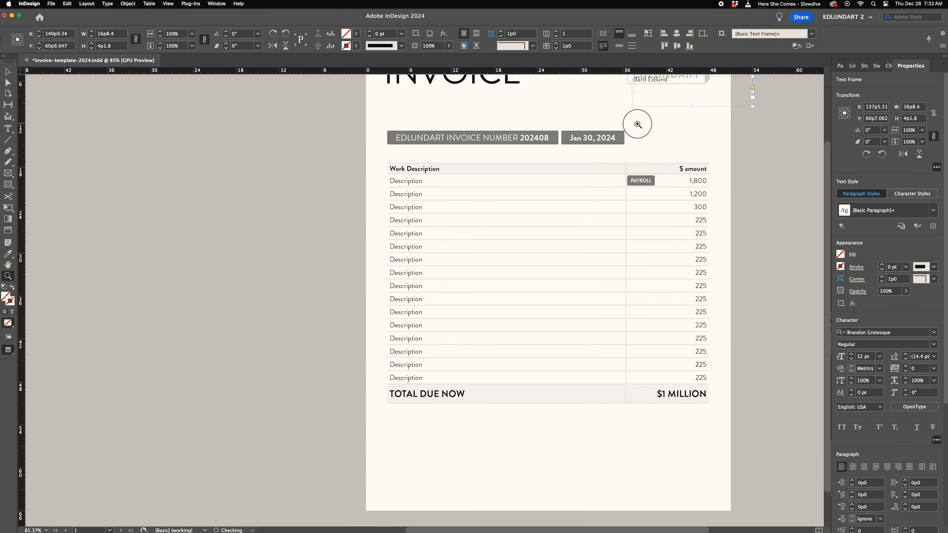
- Add a text frame below the logo containing the sender's name, postal address, e-mail and phone number
click(635, 121)
drag(439, 271, 459, 401)
click(113, 259)
mouse_move(369, 257)
mouse_down()
mouse_move(523, 273)
mouse_move(523, 297)
mouse_up()
key(shift+x)
key(v)
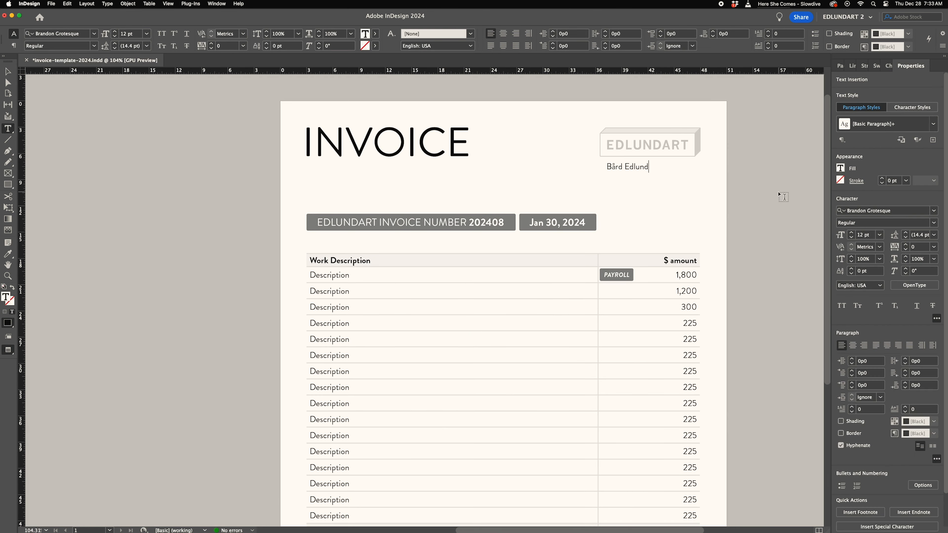
text(10000)
key(Return)
text(USA)
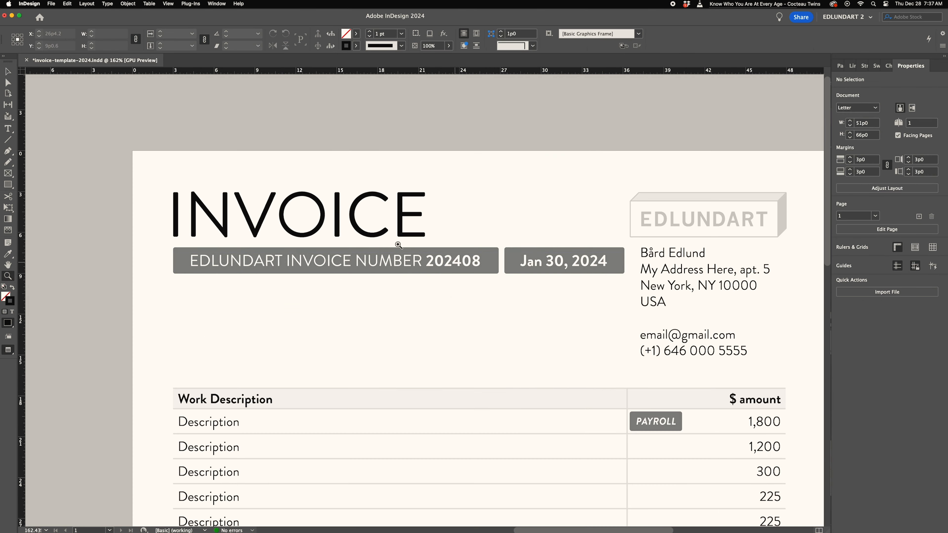
- Create a text frame beside the INVOICE heading, enter #202408, and make it bold
key(v)
drag(398, 260, 398, 296)
drag(339, 223, 527, 231)
key(Delete)
key(t)
drag(449, 188, 530, 258)
text($)
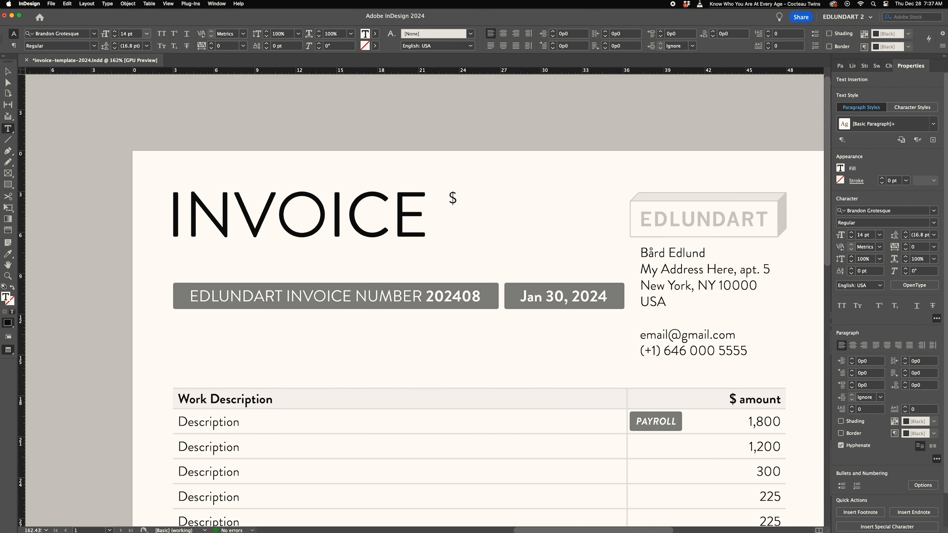
key(super+a)
key(shift+super+b)
click(523, 202)
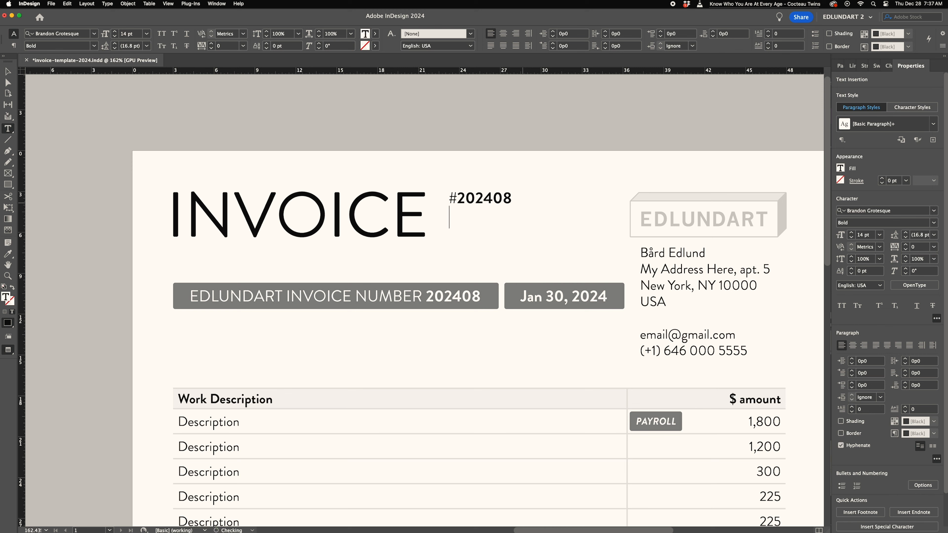
- Add the date JAN 30,2024 below the number and increase the text's font size and leading
key(super+a)
click(114, 32)
click(115, 32)
click(115, 43)
click(115, 44)
- Draw a thin filled rectangle as a rule between the number and date, rounding its corners to 0p1
key(shift+super+a)
key(z)
click(508, 205)
key(m)
drag(212, 169, 406, 197)
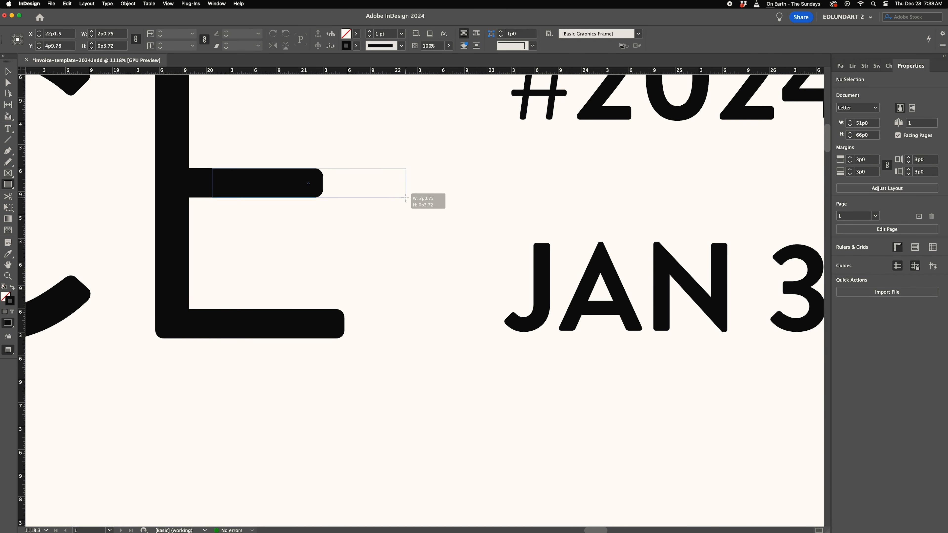
key(shift+x)
key(v)
drag(699, 245, 444, 248)
click(533, 45)
click(521, 103)
click(501, 36)
click(500, 36)
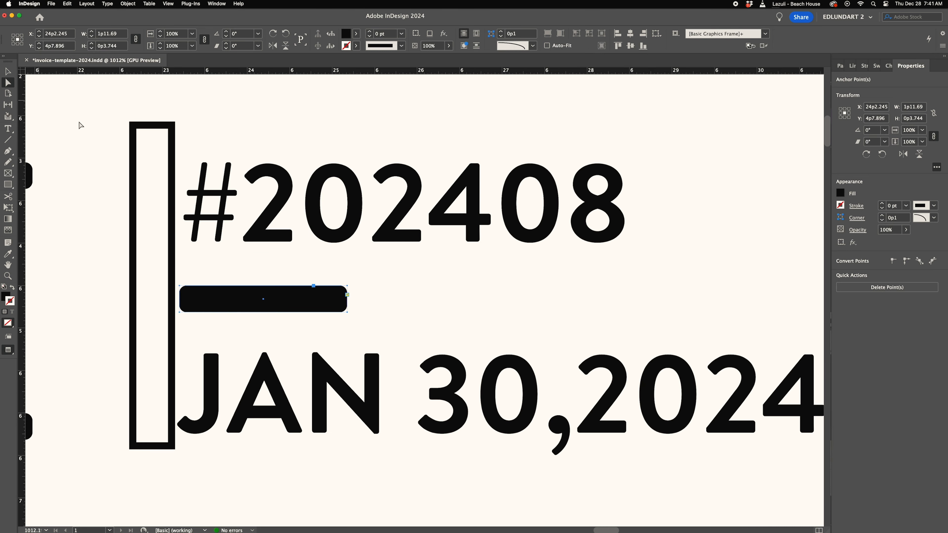
- Reposition and lengthen the rule to about 10p3.7 wide between the invoice number and date
key(shift+Right)
key(shift+Right)
key(shift+Right)
key(shift+Right)
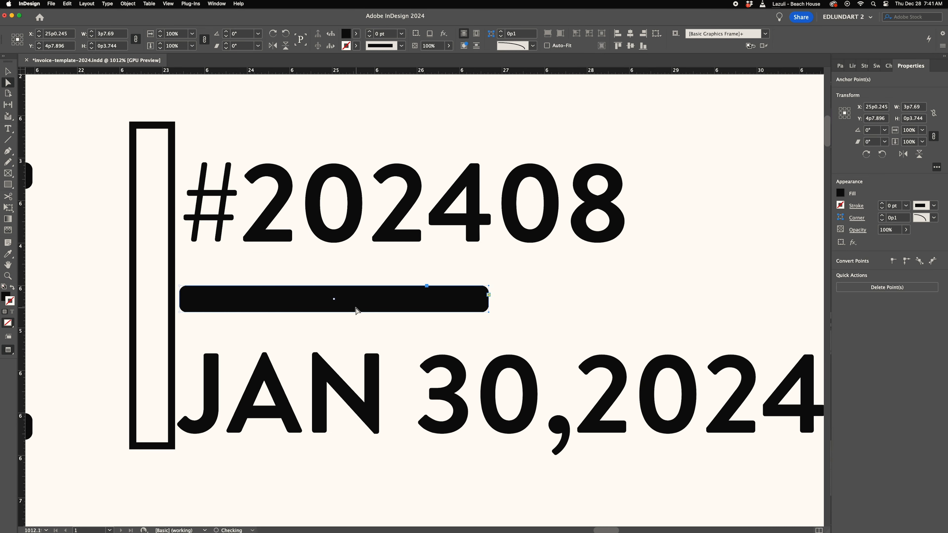
drag(396, 233, 336, 235)
drag(427, 200, 586, 224)
key(shift+Right)
key(shift+Right)
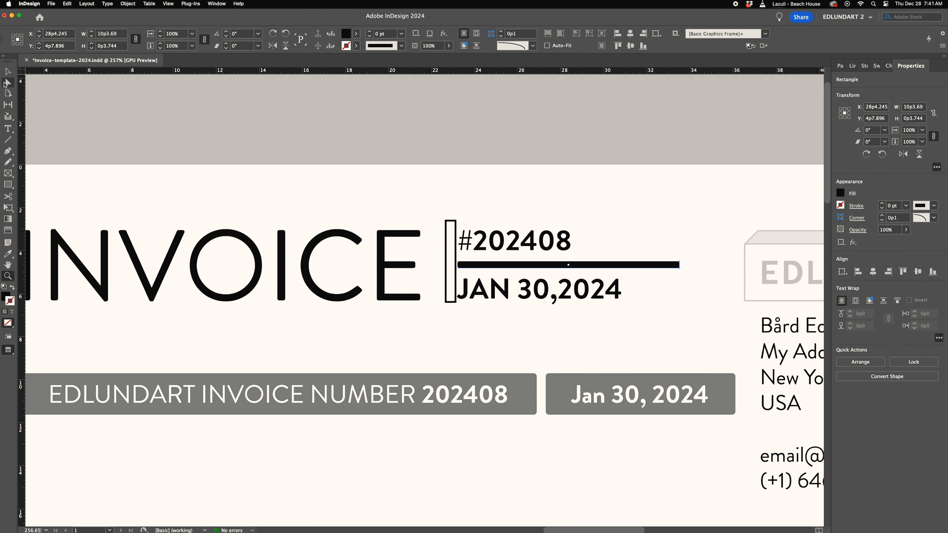
- Delete the stray empty frame beside the rule and center-align the invoice number and date text
key(super+shift+a)
key(t)
key(v)
click(449, 255)
key(Delete)
drag(430, 242, 523, 193)
key(t)
scroll(567, 201, right, 5)
click(566, 202)
key(super+a)
key(super+shift+c)
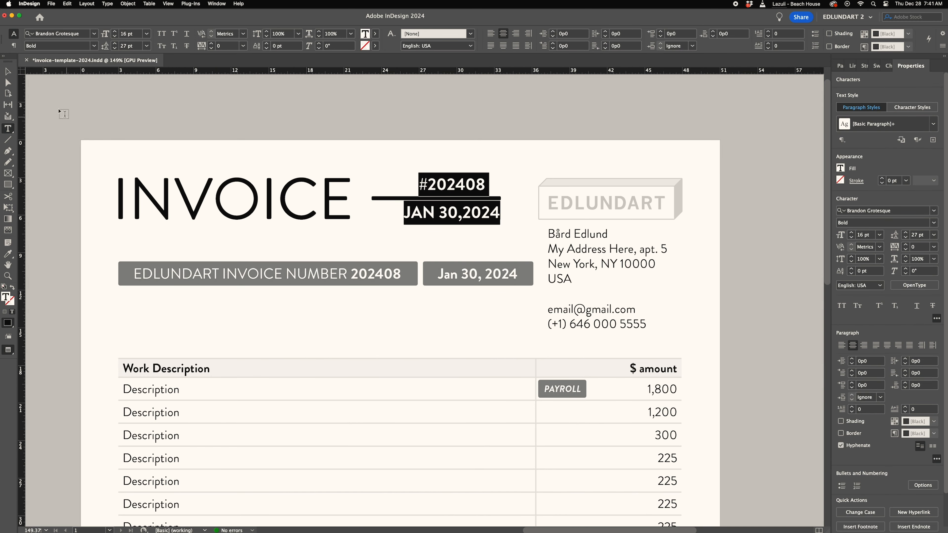
click(10, 73)
drag(503, 204, 502, 205)
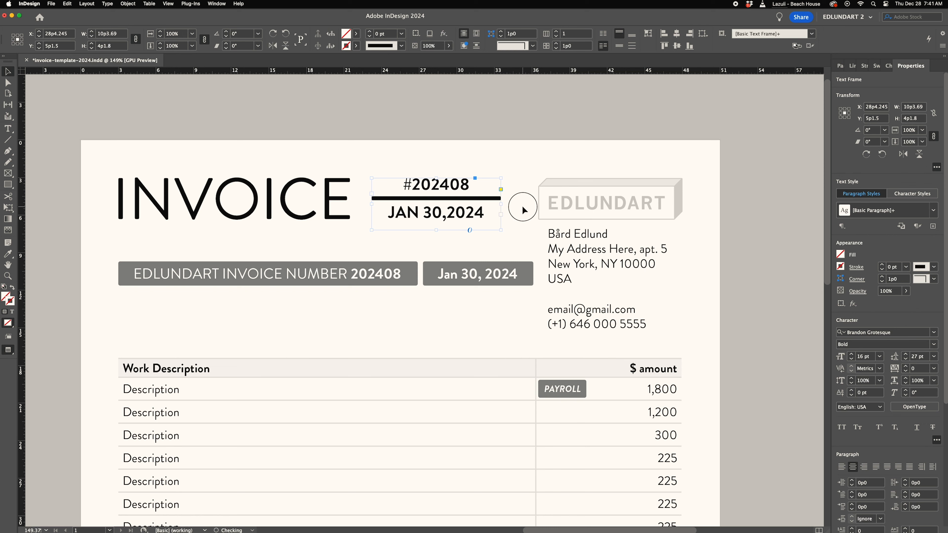
click(521, 213)
scroll(316, 308, left, 3)
scroll(317, 309, down, 2)
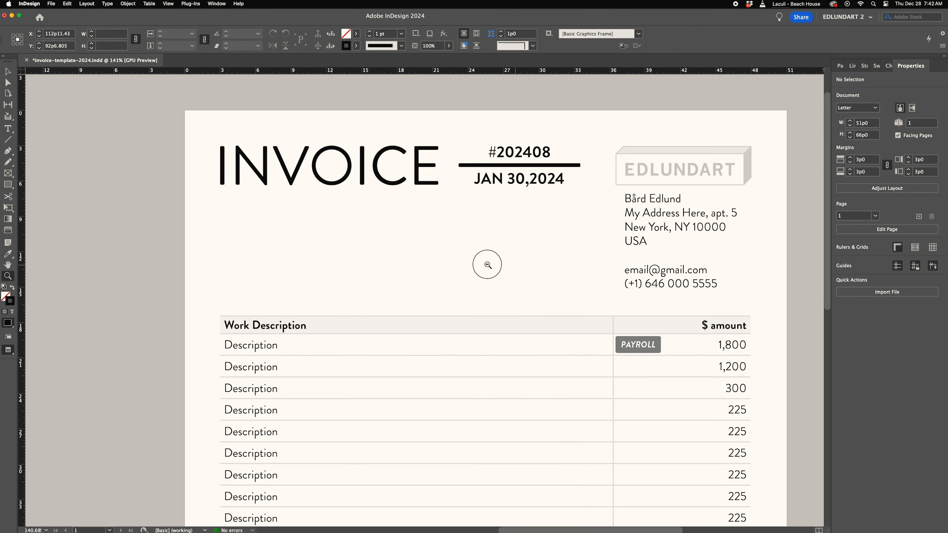
alt+click(510, 219)
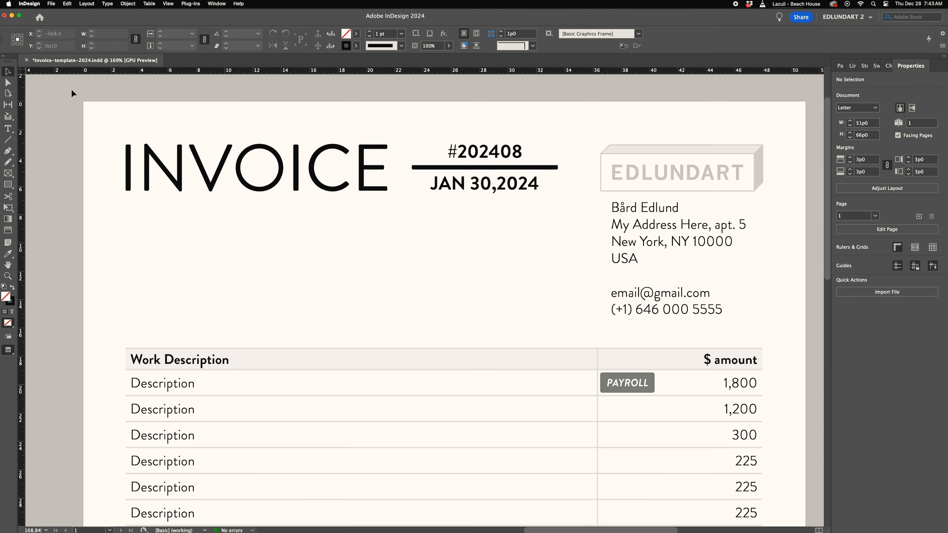
- Change the rule's fill to a gray swatch
drag(548, 209, 520, 209)
click(520, 226)
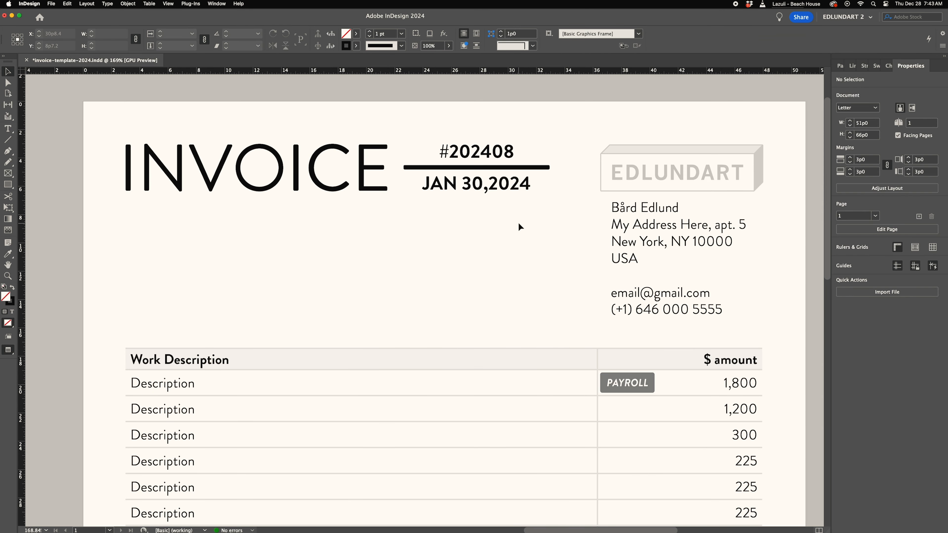
click(357, 34)
key(Escape)
click(8, 129)
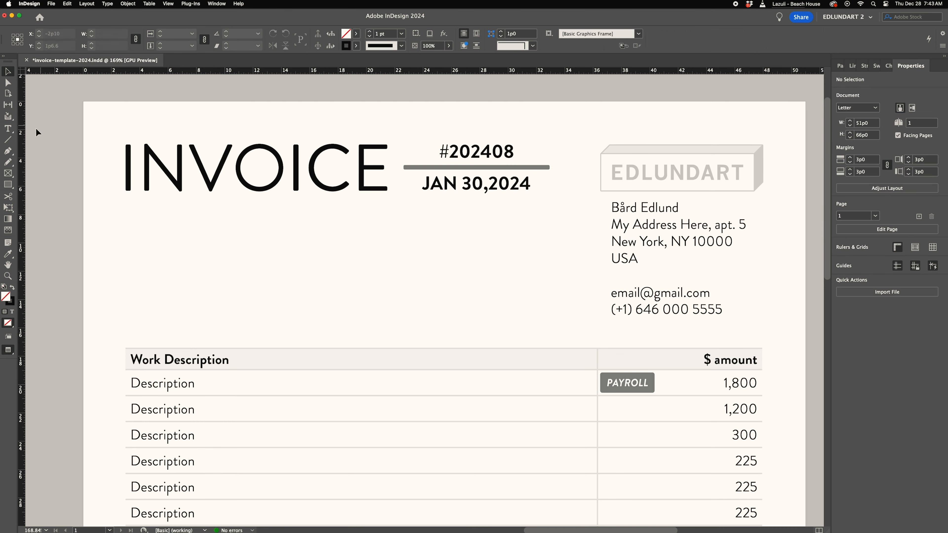
- Change the invoice number and date text color to gray
drag(449, 151, 472, 151)
key(super+a)
click(374, 33)
click(298, 92)
key(Escape)
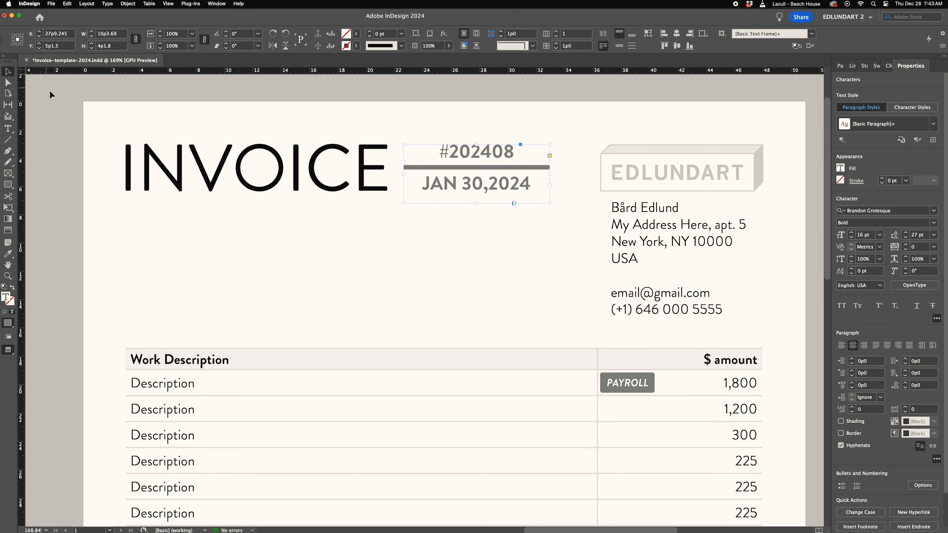
- Undo the two gray color changes on the rule and text
click(367, 280)
key(z)
scroll(520, 306, down, 5)
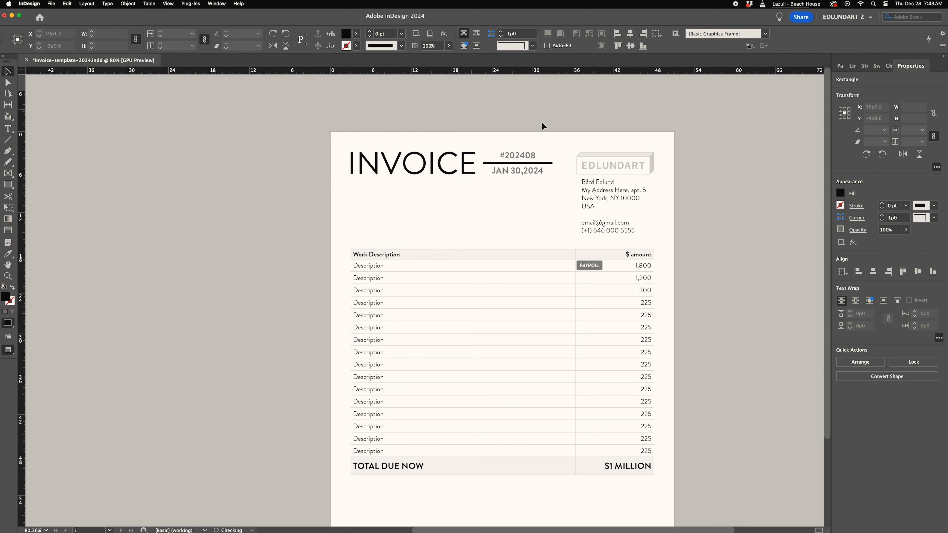
key(super+z)
key(super+z)
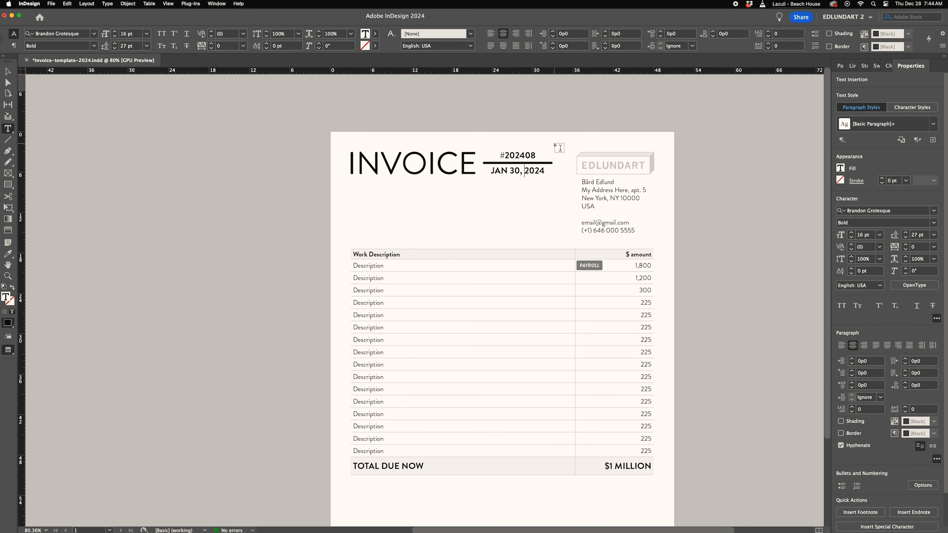
- Set the invoice number and date text to the Light font style
double_click(501, 170)
key(super+a)
click(94, 46)
click(54, 75)
key(Escape)
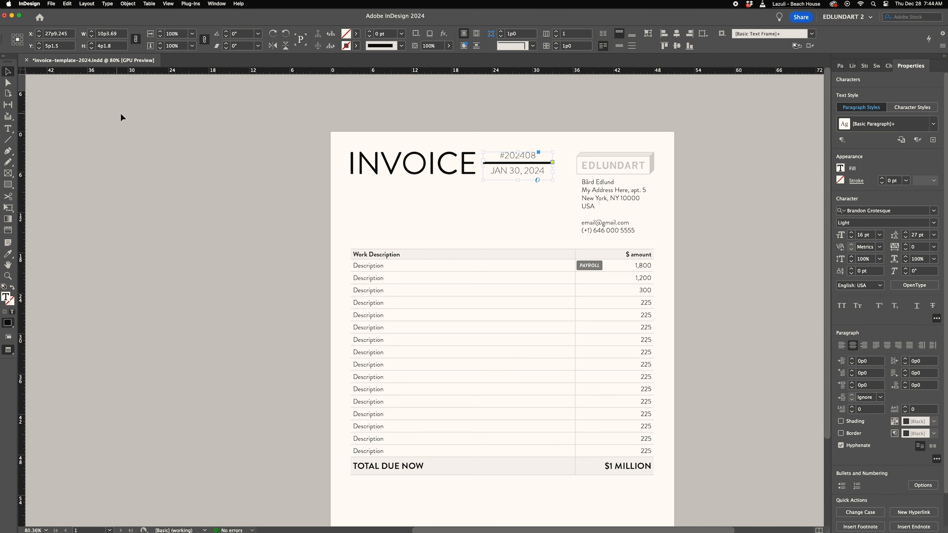
click(123, 113)
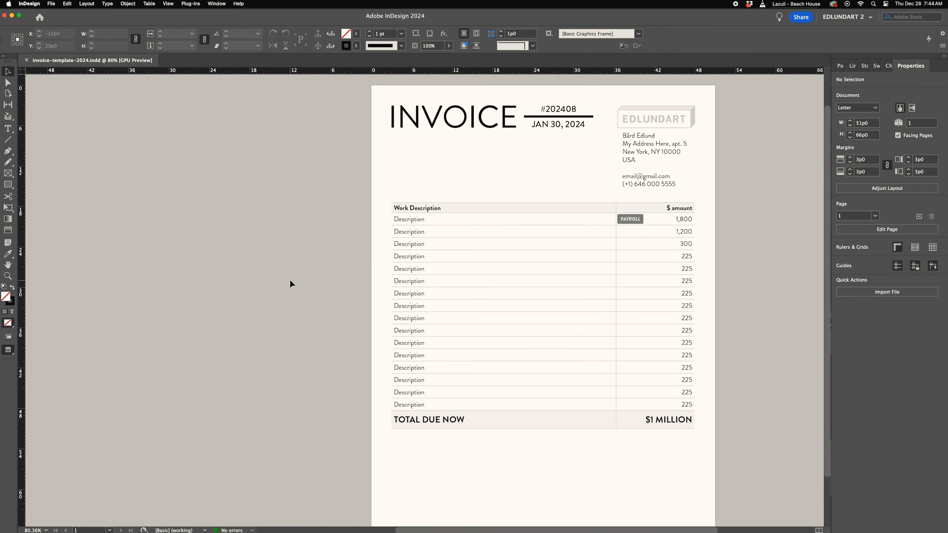
- Enter Bill to:, Client Company Name Here, Job description: and Ongoing design work in a frame below the heading
text(Bill to)
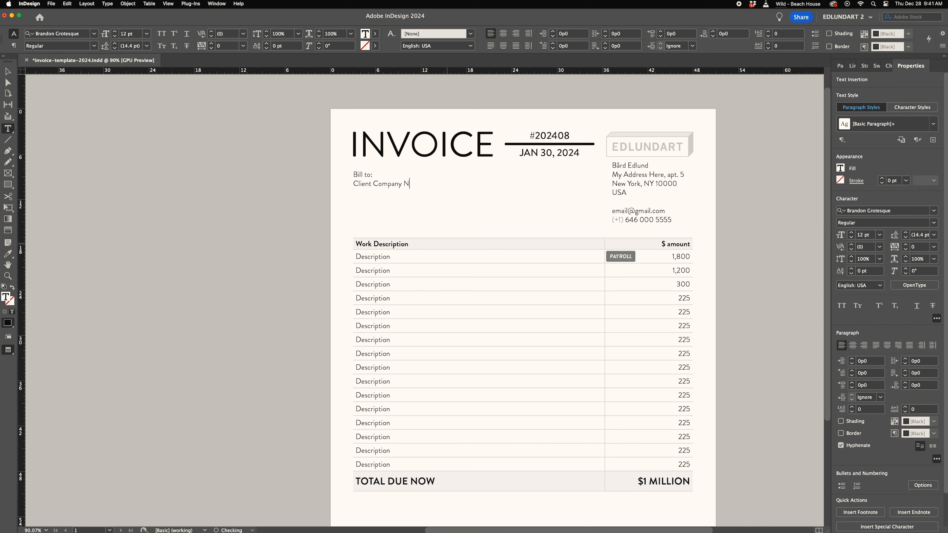
text(:)
key(Return)
text(Client Company Name Here)
key(Return)
key(Return)
text(Job description:)
key(Return)
text(Ongoing d)
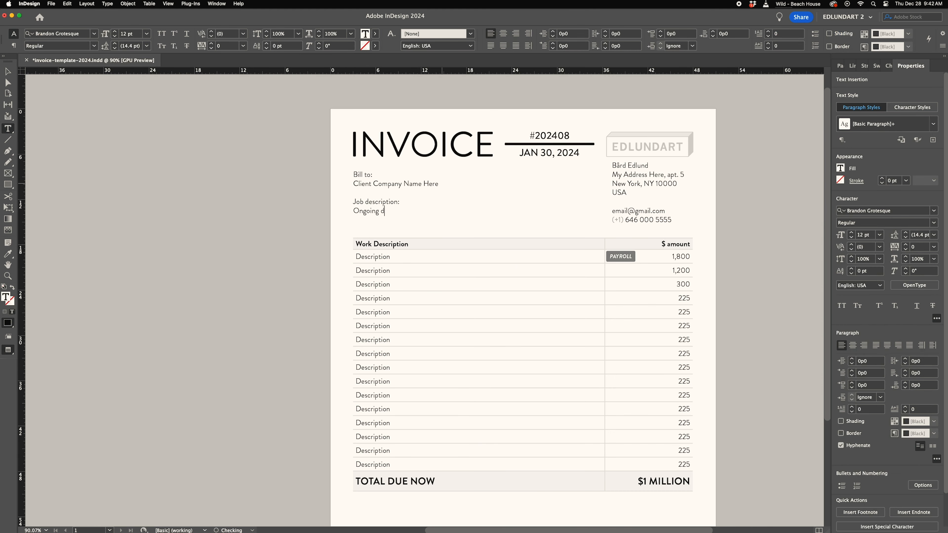
- Make the Bill to: and Job description: labels bold
drag(354, 174, 373, 175)
click(94, 46)
click(74, 118)
drag(354, 202, 397, 202)
click(94, 46)
click(76, 117)
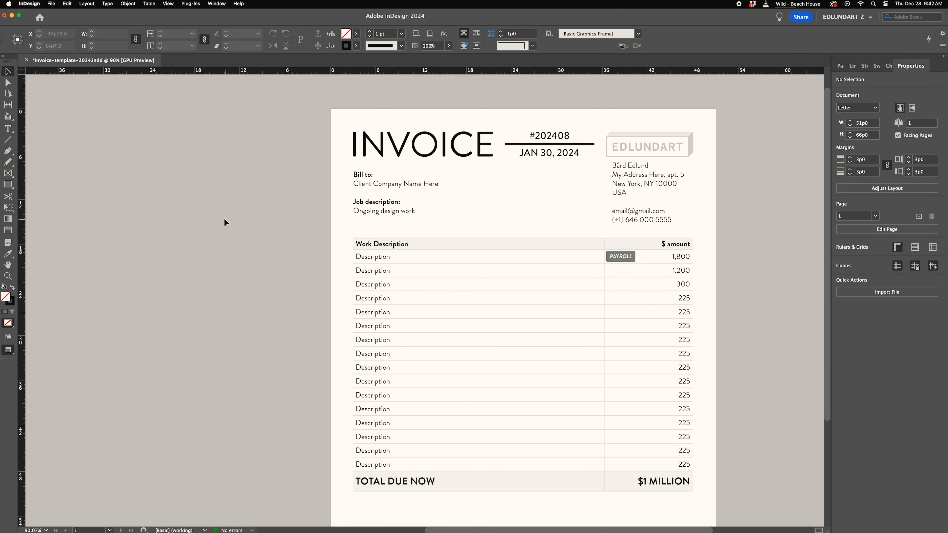
- Duplicate the Bill to frame to the right and change it to CC: Client Contact Name Here
double_click(354, 174)
key(Return)
key(Escape)
drag(386, 208, 486, 208)
text(t)
drag(454, 196, 522, 184)
text(CC:)
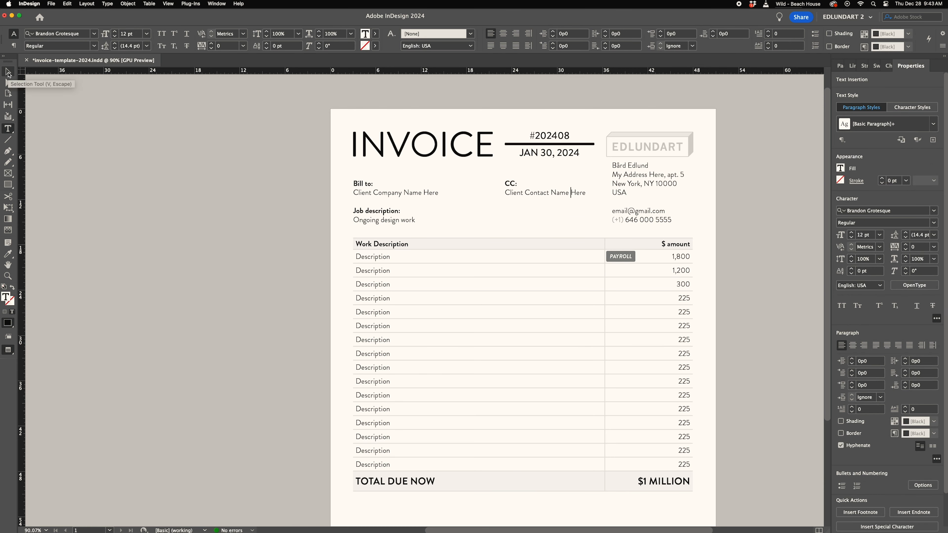
- Add a Bank line under the Electronic payment info label
click(8, 72)
click(187, 246)
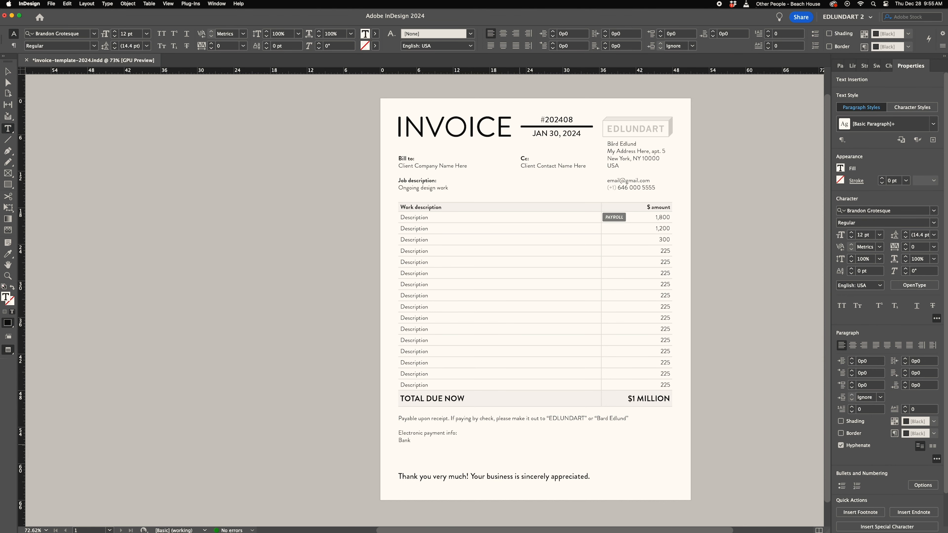
key(Return)
text(Bank)
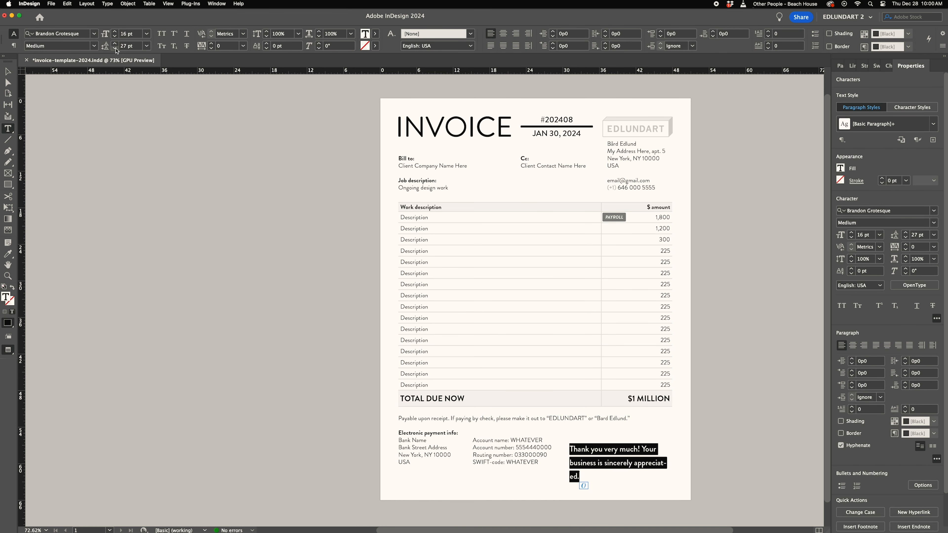
- Move and narrow the thank-you message frame so it sits beside the payment details
click(115, 48)
click(115, 48)
click(115, 48)
click(4, 73)
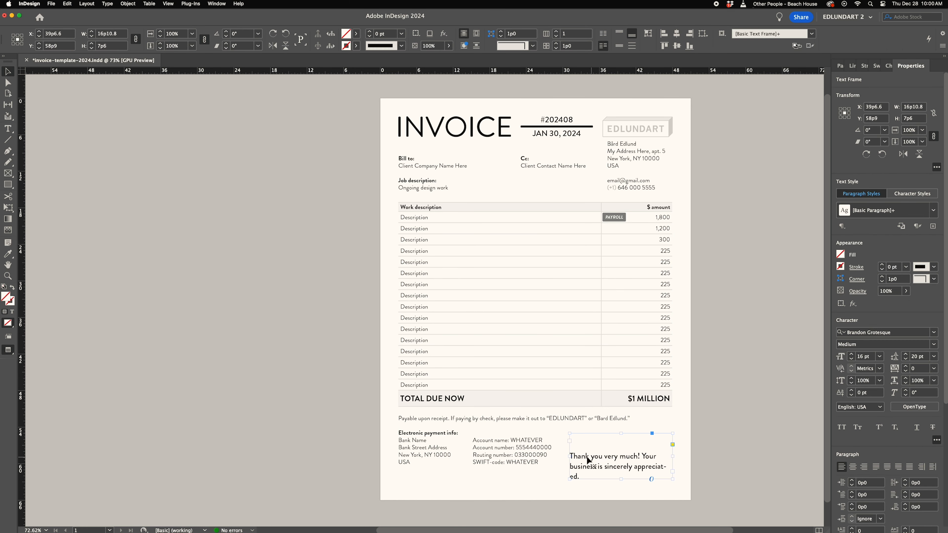
- Break the thank-you text after Your and align it to the top of its frame
key(t)
click(648, 468)
key(Return)
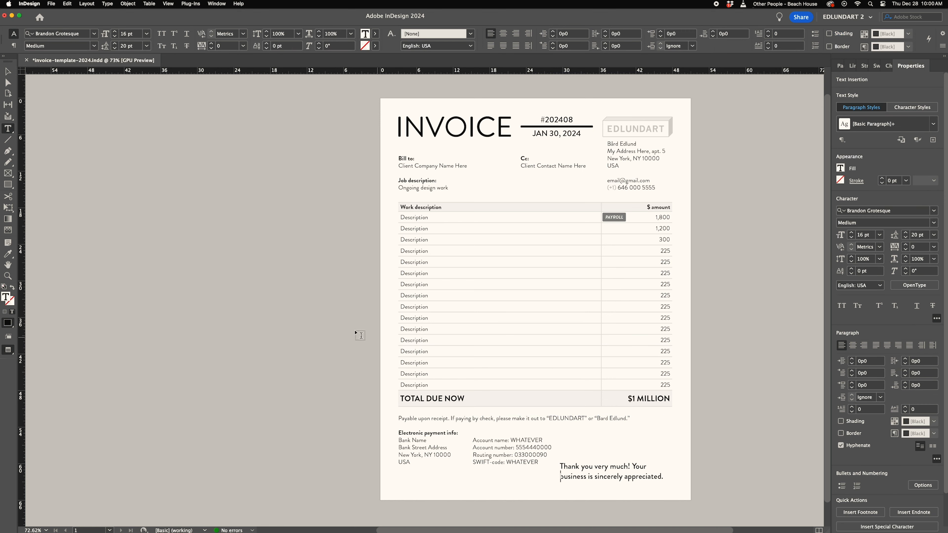
key(Escape)
click(619, 34)
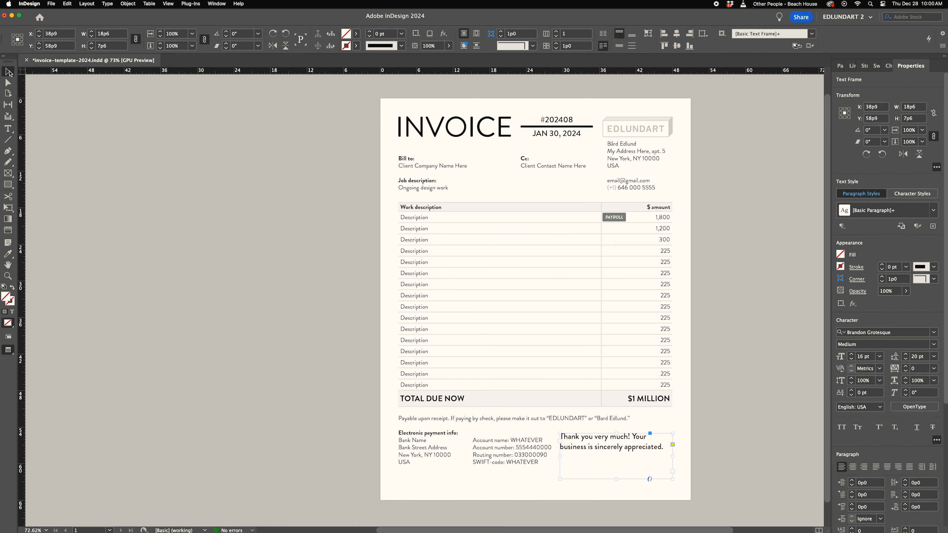
key(super+shift+a)
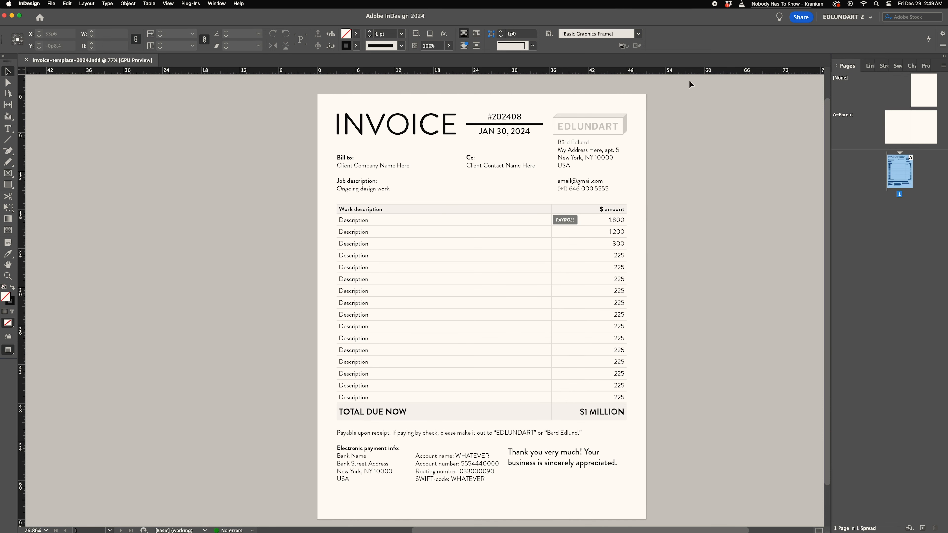
- Create a table with 1 body row, 4 columns and 1 header row
click(146, 3)
click(159, 16)
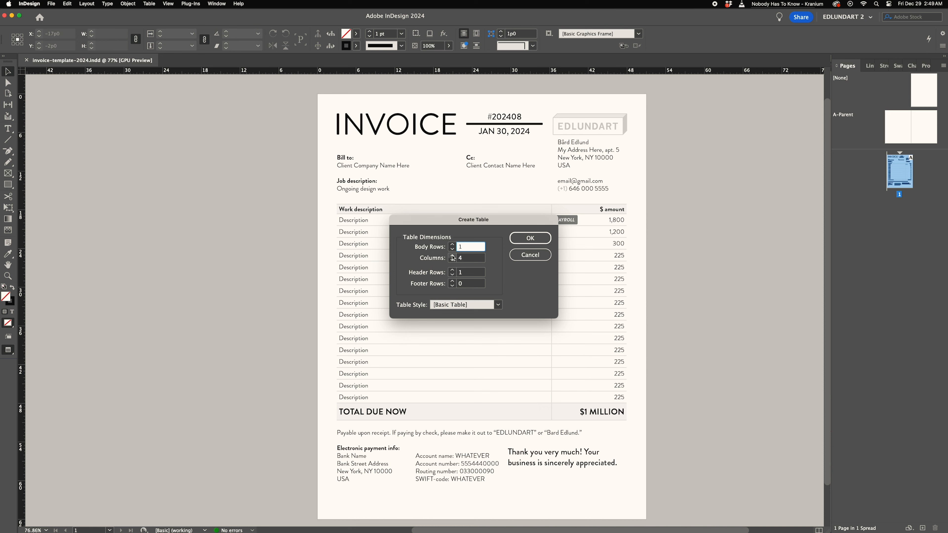
key(Return)
- Place the four-column table across the page above the work description table and nudge the PAYROLL tag
drag(338, 196, 627, 210)
click(8, 71)
key(w)
drag(352, 203, 351, 107)
drag(109, 256, 665, 247)
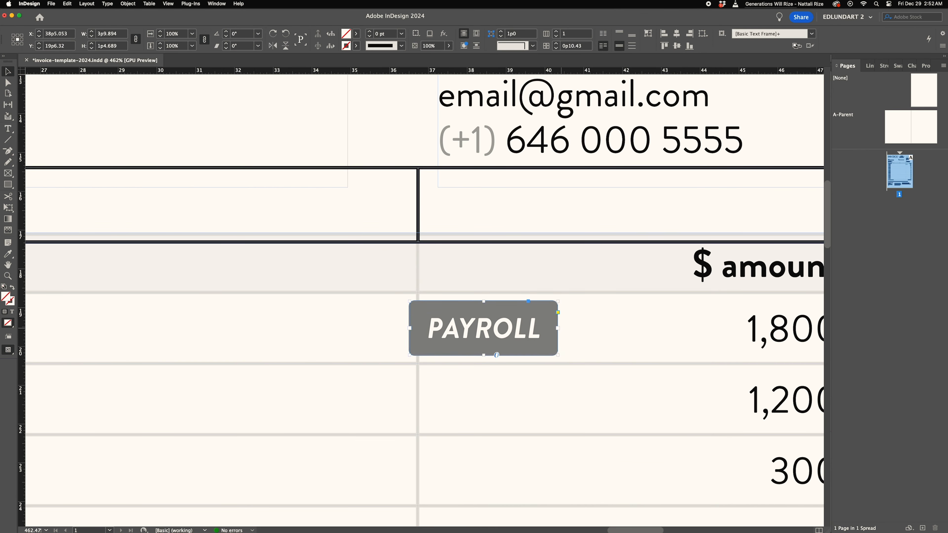
drag(430, 329, 451, 332)
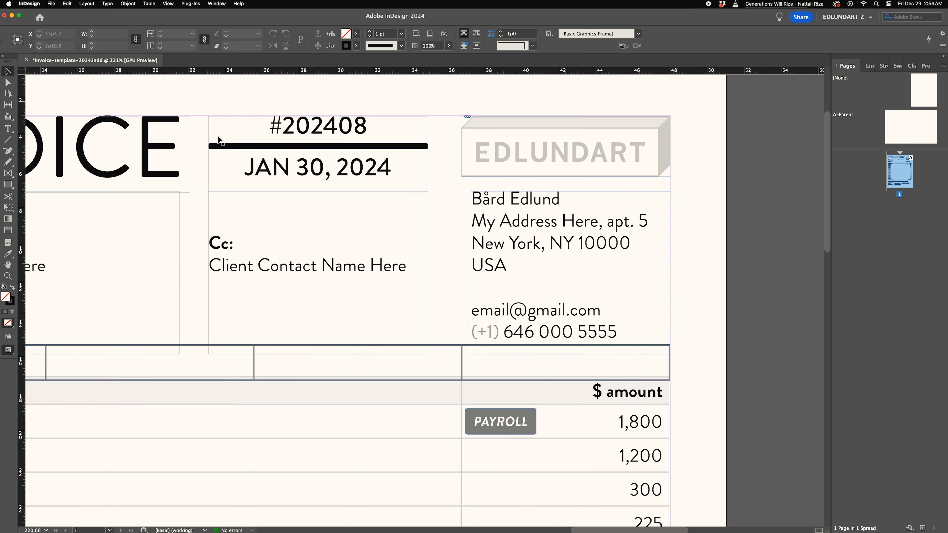
drag(462, 273, 462, 273)
drag(462, 273, 452, 273)
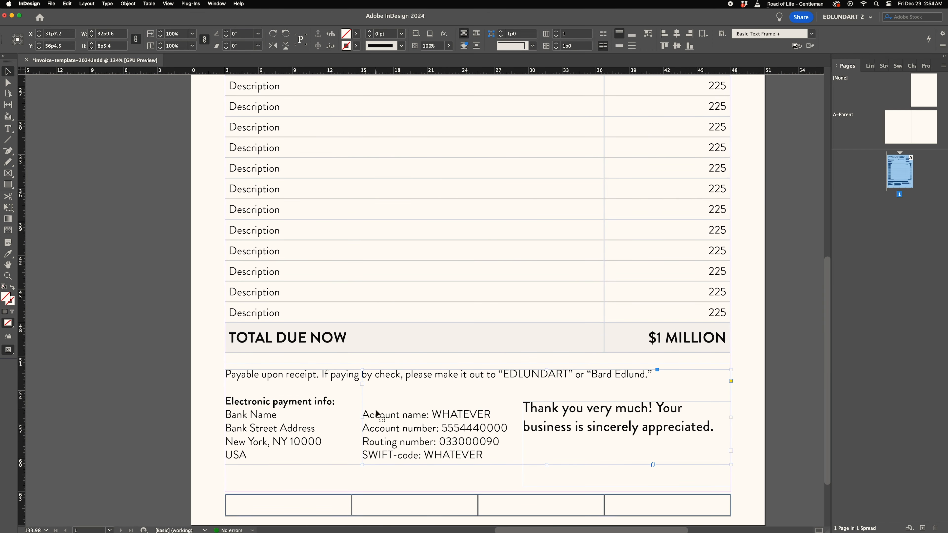
- Delete the thank-you message and the Payable upon receipt sentence
double_click(376, 413)
key(Escape)
key(Delete)
mouse_move(404, 426)
mouse_down()
mouse_move(442, 438)
mouse_move(403, 438)
mouse_up()
click(547, 442)
click(8, 128)
drag(226, 375, 684, 374)
key(Delete)
key(Delete)
key(Delete)
click(8, 71)
drag(731, 418, 347, 417)
- Insert a blank line under Electronic payment info and move the account details down to line up with the bank name
click(429, 428)
click(8, 128)
key(BackSpace)
key(BackSpace)
key(BackSpace)
click(225, 387)
key(Return)
click(353, 387)
key(Return)
click(8, 71)
double_click(466, 429)
click(7, 71)
click(295, 421)
shift+click(404, 426)
key(shift+Down)
key(shift+Down)
key(shift+Down)
key(shift+Down)
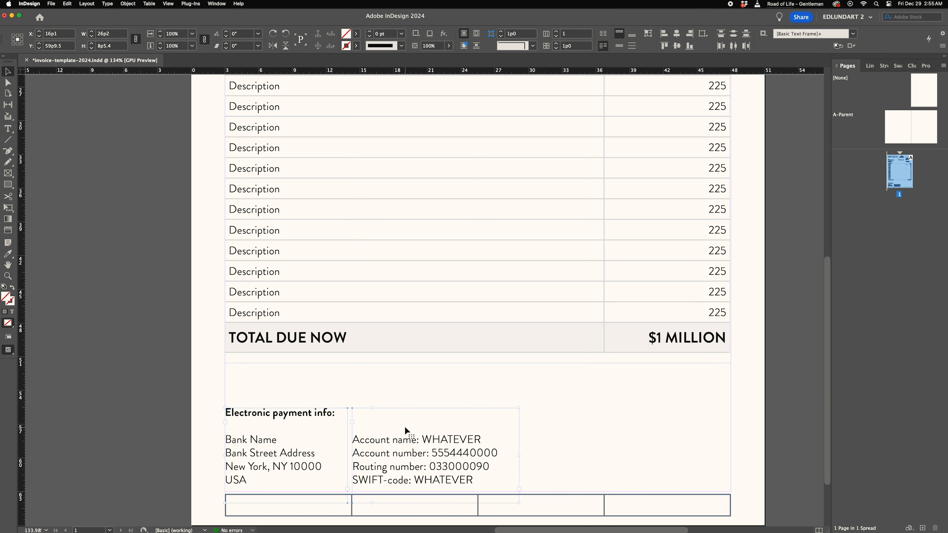
key(Down)
key(Down)
key(Down)
key(Down)
key(Down)
key(Down)
key(Down)
key(Down)
key(Down)
click(404, 426)
key(Left)
- Move the four-column table to the top of the page above the INVOICE heading
drag(293, 462, 268, 247)
key(super+shift+a)
drag(438, 257, 516, 275)
drag(564, 483, 564, 82)
key(super+shift+a)
drag(471, 143, 560, 149)
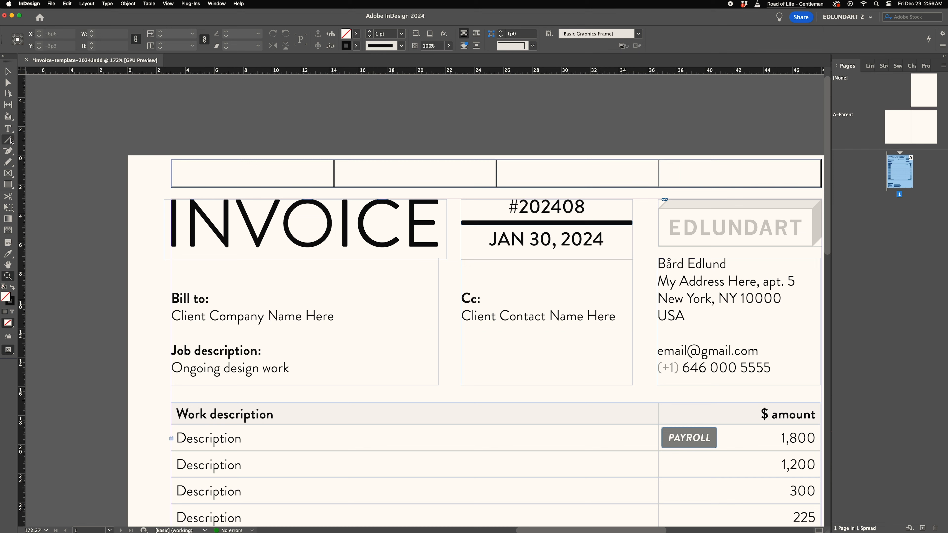
- Remove the word Here from the Cc contact name
double_click(617, 316)
key(BackSpace)
key(BackSpace)
key(BackSpace)
key(BackSpace)
key(BackSpace)
key(Escape)
- Resize the heading, invoice number, Cc and sender frames to fit the four-column table grid
click(418, 321)
drag(461, 321, 490, 321)
key(super+shift+a)
click(619, 251)
drag(555, 246, 444, 266)
key(super+shift+l)
drag(249, 206, 341, 205)
drag(714, 261, 623, 260)
key(super+shift+a)
- Nudge the rule below the invoice number to line up with the grid columns
key(a)
drag(193, 226, 179, 259)
key(shift+Right)
key(shift+Right)
key(shift+Right)
key(Left)
key(super+shift+a)
mouse_move(597, 218)
mouse_down()
mouse_move(427, 288)
mouse_move(582, 224)
mouse_up()
key(t)
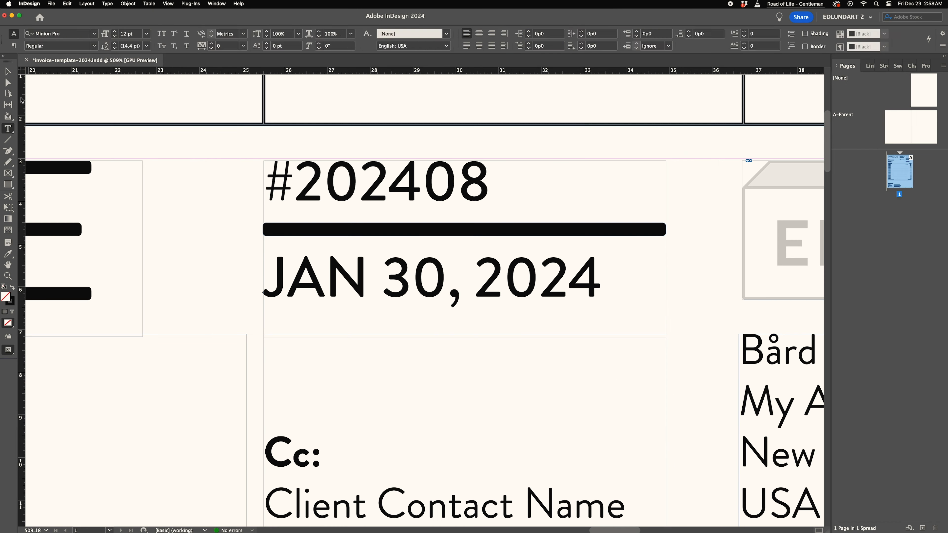
- Shorten the rule under the invoice number and unlock all objects on the spread
click(8, 83)
click(263, 177)
key(super+l)
drag(675, 214, 650, 235)
key(shift+Left)
key(Left)
key(Left)
key(Left)
key(Left)
key(Left)
key(Left)
key(Left)
key(Left)
click(8, 129)
click(128, 4)
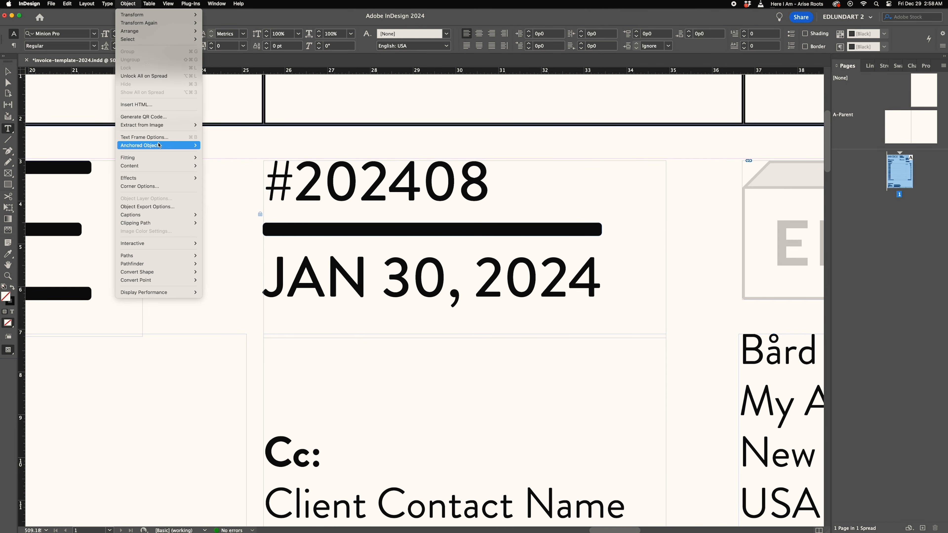
click(145, 76)
- Try alternative dates in the date line, such as AUG 23 and OCT 23, 2024
double_click(355, 279)
text(AUG)
key(Right)
key(Right)
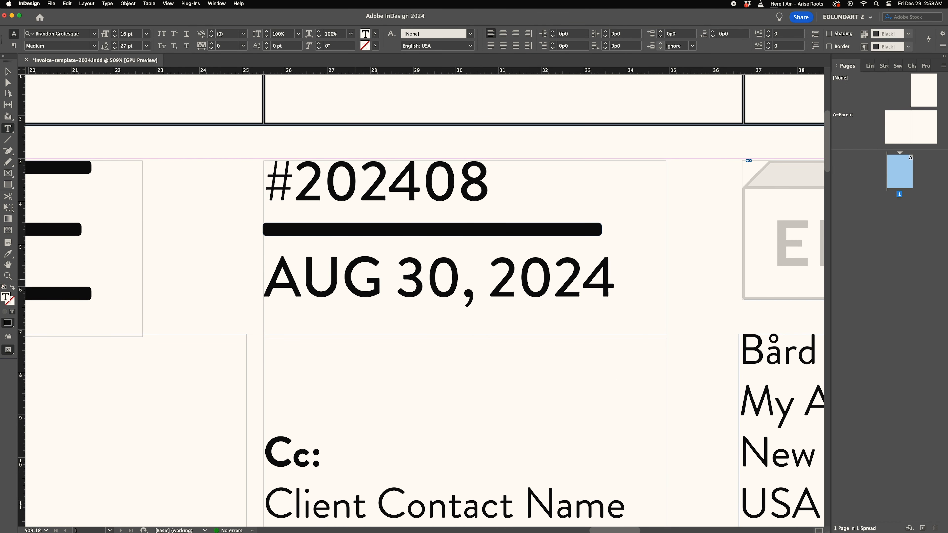
key(Delete)
key(BackSpace)
text(1)
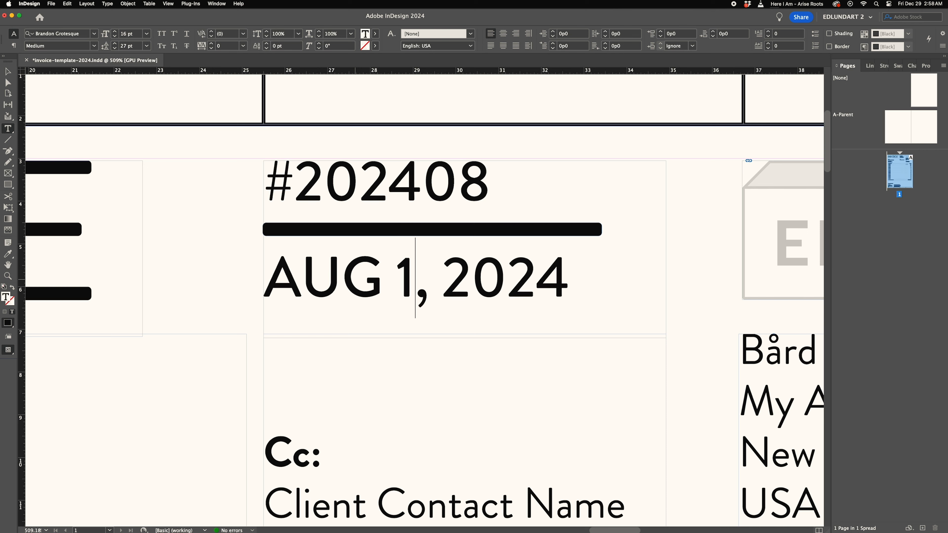
key(BackSpace)
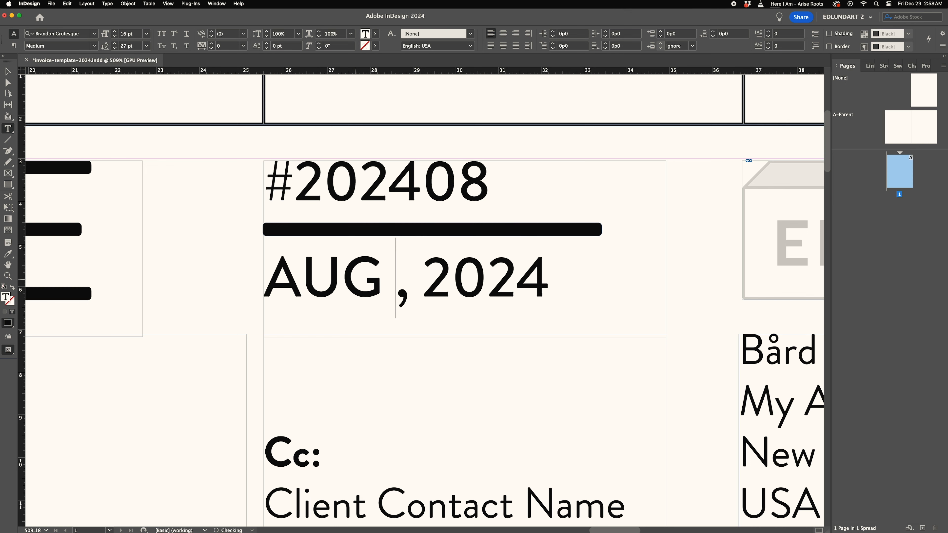
text(23)
double_click(376, 279)
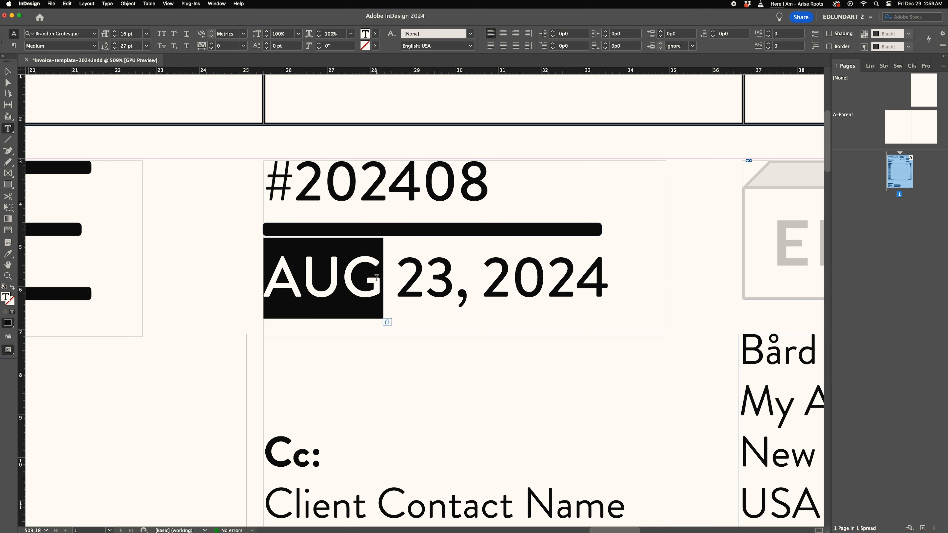
text(OCT)
key(Right)
key(Right)
key(super+minus)
double_click(321, 276)
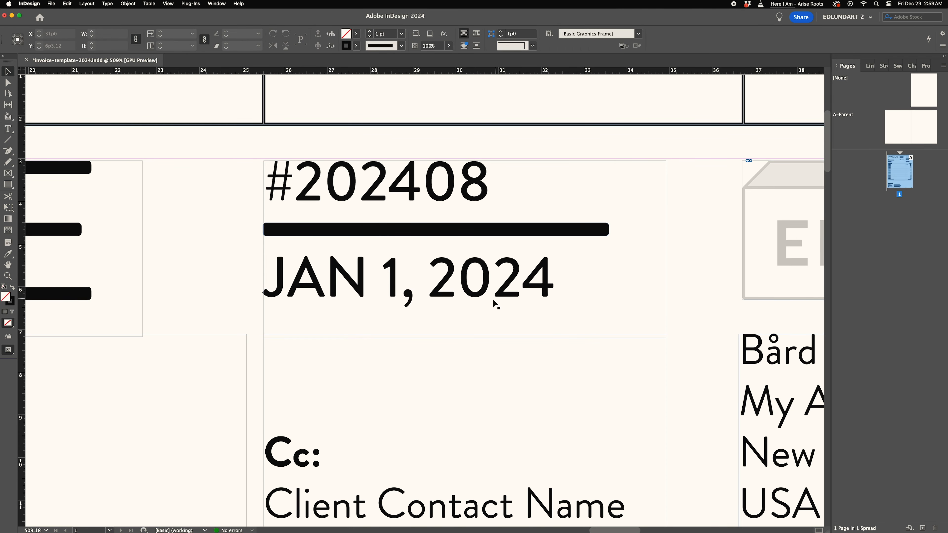
key(super+0)
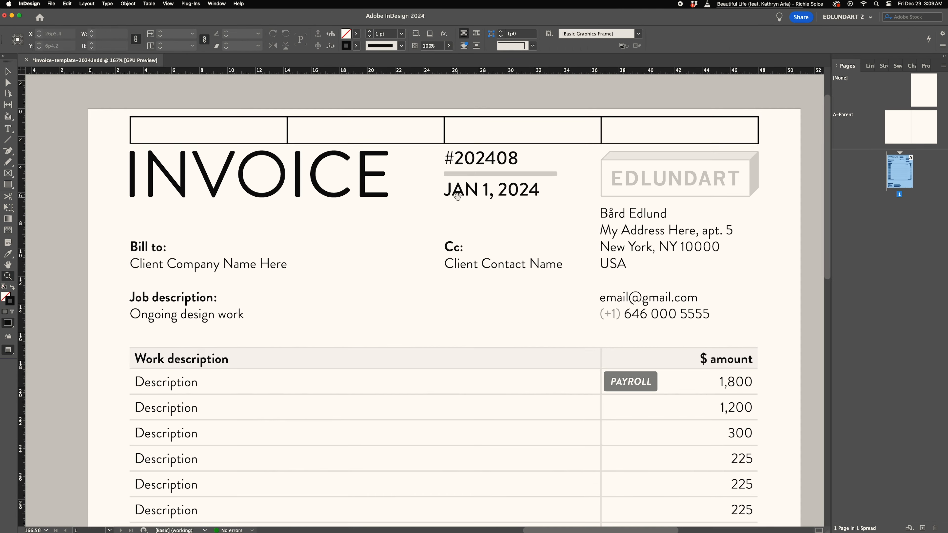
- Select all cells of the four-column table and change their stroke settings
click(249, 112)
key(v)
drag(186, 129, 642, 126)
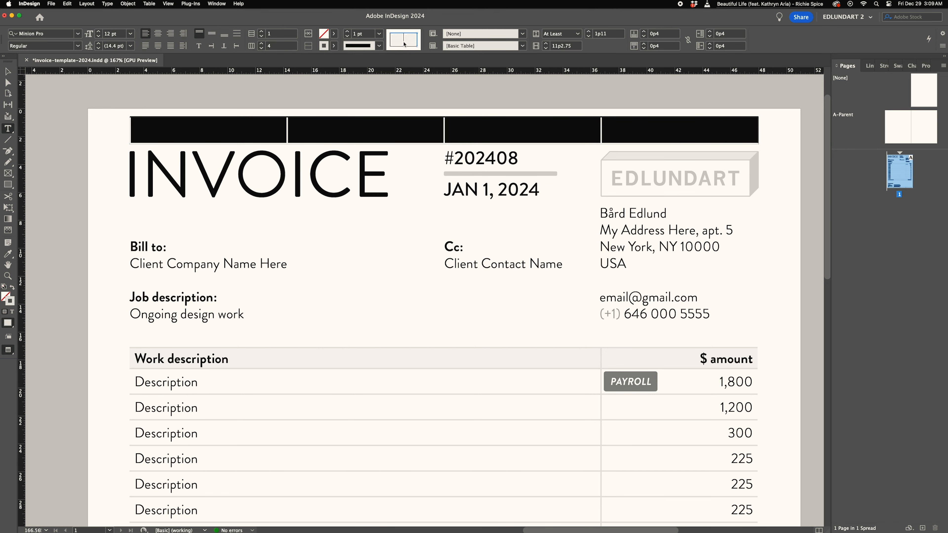
click(334, 46)
drag(187, 129, 643, 127)
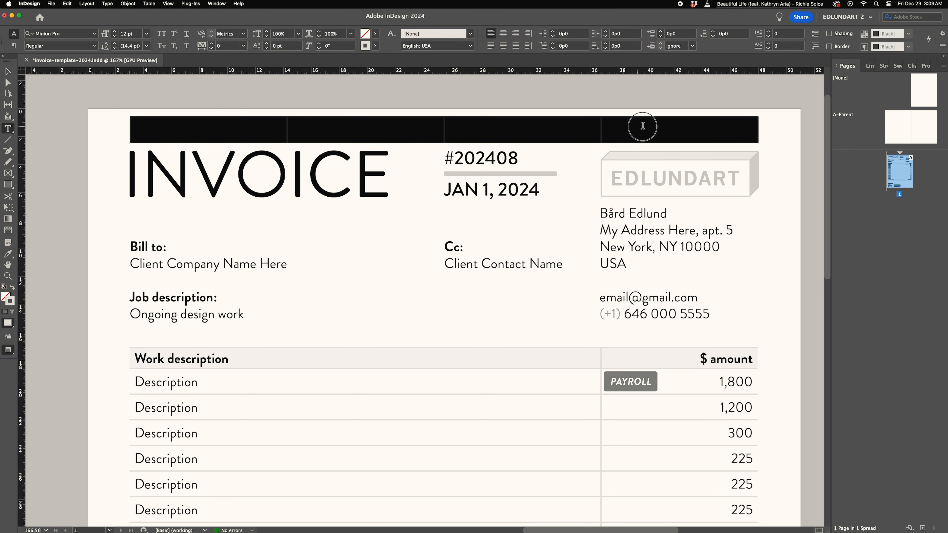
triple_click(409, 45)
click(408, 46)
click(334, 46)
click(249, 74)
click(71, 106)
drag(187, 129, 642, 126)
click(597, 34)
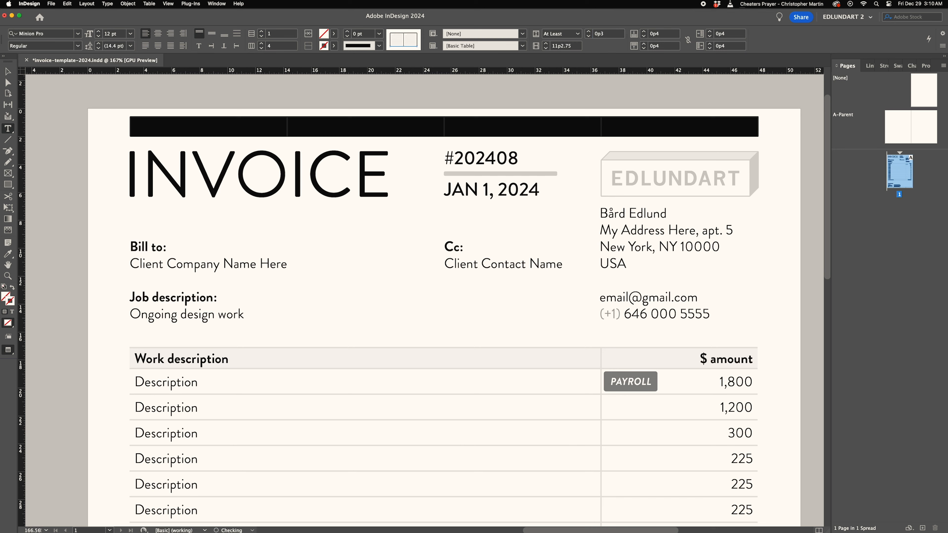
key(Escape)
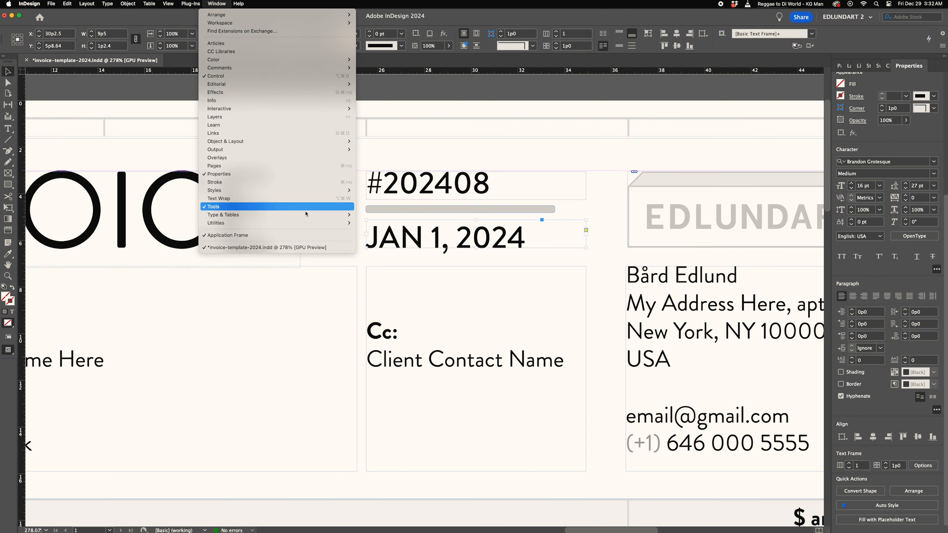
- Add a 3.8 pt Rule Above to the date paragraph in Text Color, Text width, with a 1p6 offset
mouse_move(304, 215)
click(377, 256)
click(944, 66)
click(896, 190)
drag(552, 186, 711, 299)
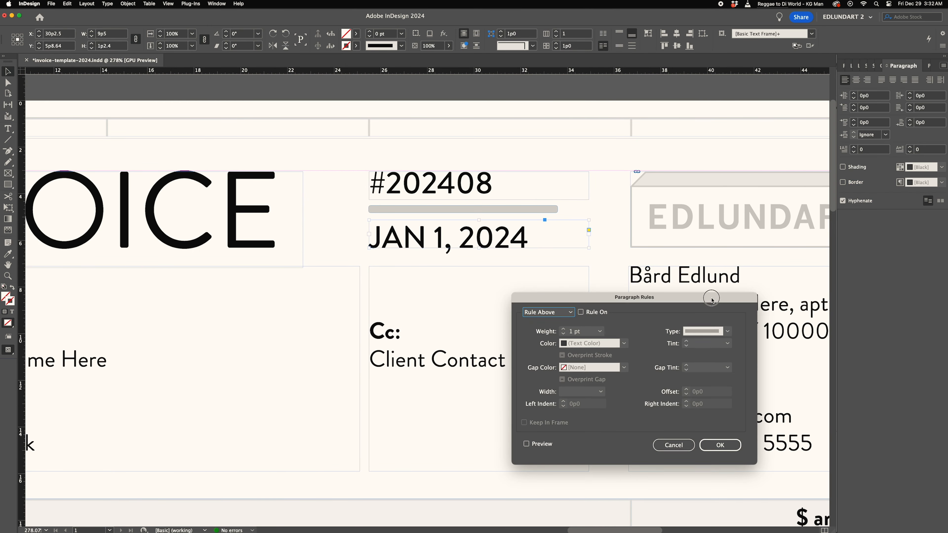
click(581, 310)
click(624, 341)
click(625, 343)
double_click(579, 329)
text(4)
key(Tab)
click(726, 329)
click(635, 372)
click(599, 389)
click(575, 397)
click(686, 388)
double_click(578, 329)
text(3.8)
key(Tab)
key(Tab)
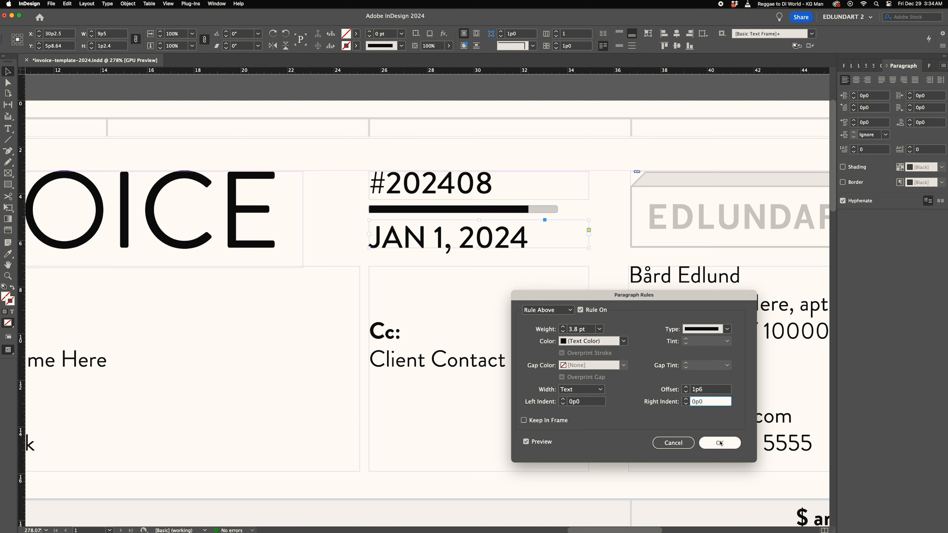
click(721, 442)
- Experiment with placeholder text in the date line's year before restoring it to 2024
key(t)
double_click(467, 239)
text(TE)
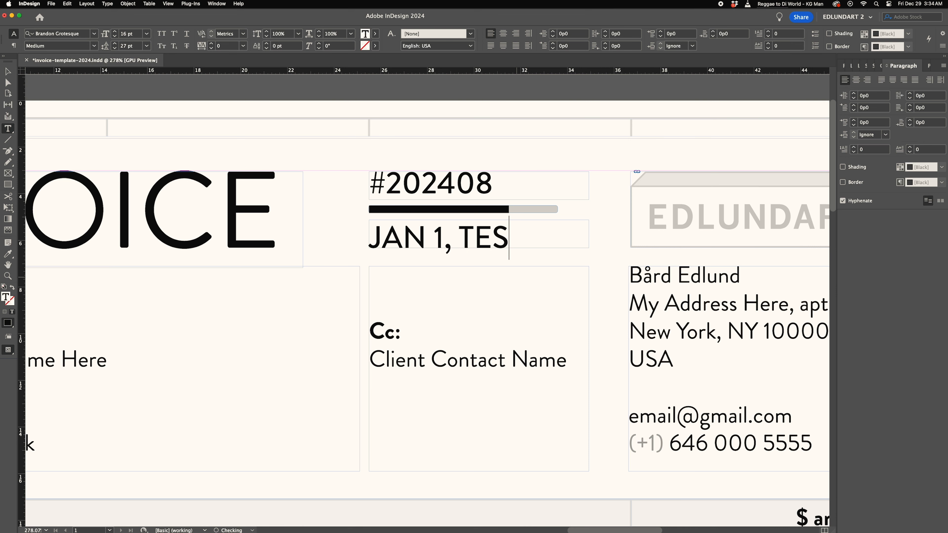
text(S)
key(BackSpace)
key(BackSpace)
key(BackSpace)
text(20DD24)
key(Escape)
key(w)
double_click(512, 242)
text(DD)
double_click(513, 242)
key(BackSpace)
key(super+z)
key(super+z)
key(super+z)
key(BackSpace)
text(024)
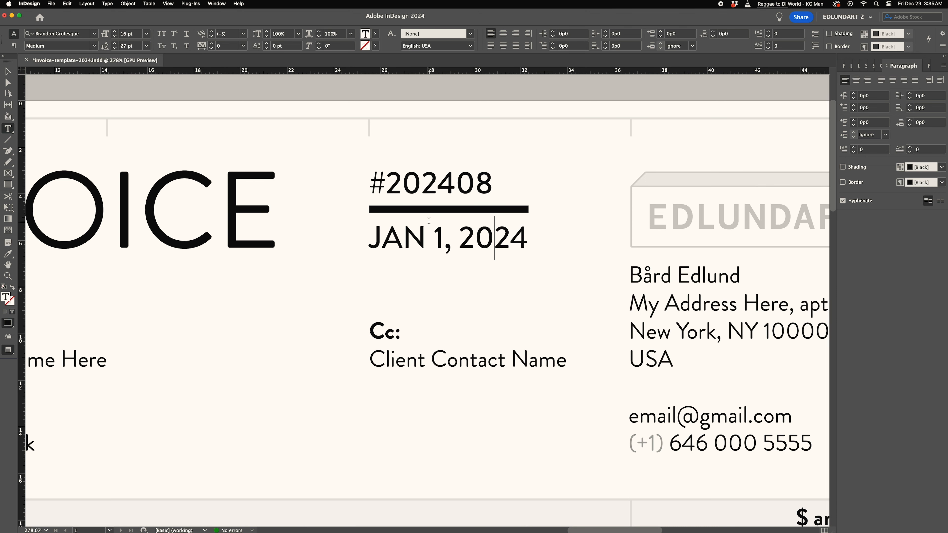
- Give the description column's cells a 1 pt stroke in black at 15% tint
click(10, 76)
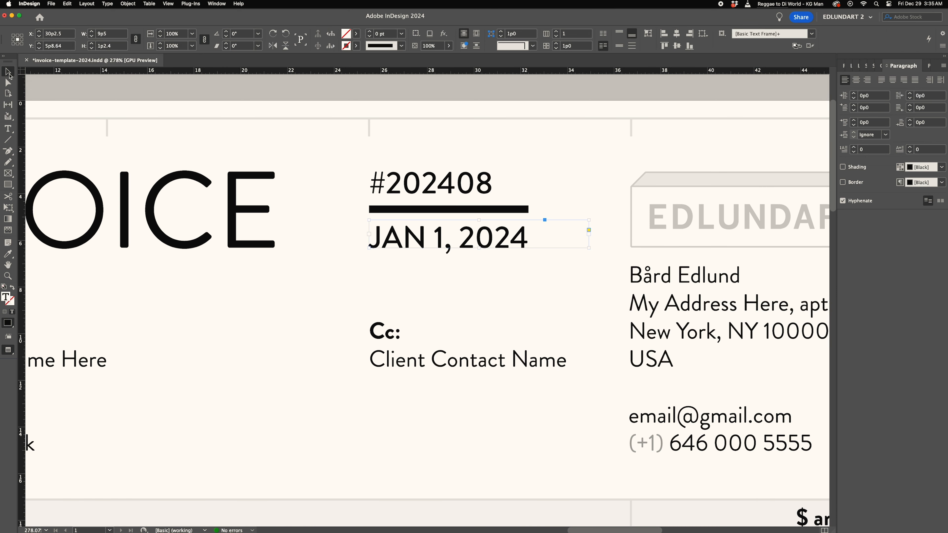
click(499, 97)
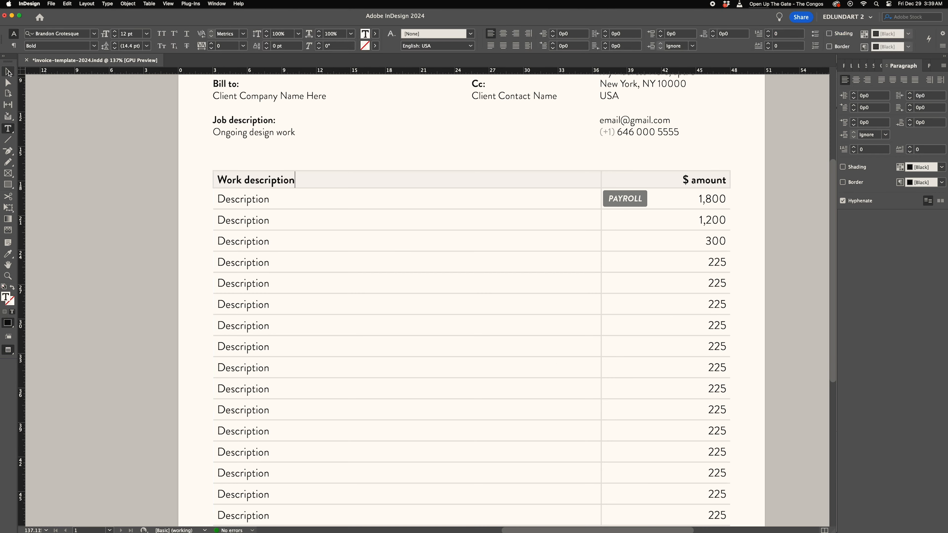
click(381, 354)
scroll(347, 269, down, 3)
click(10, 128)
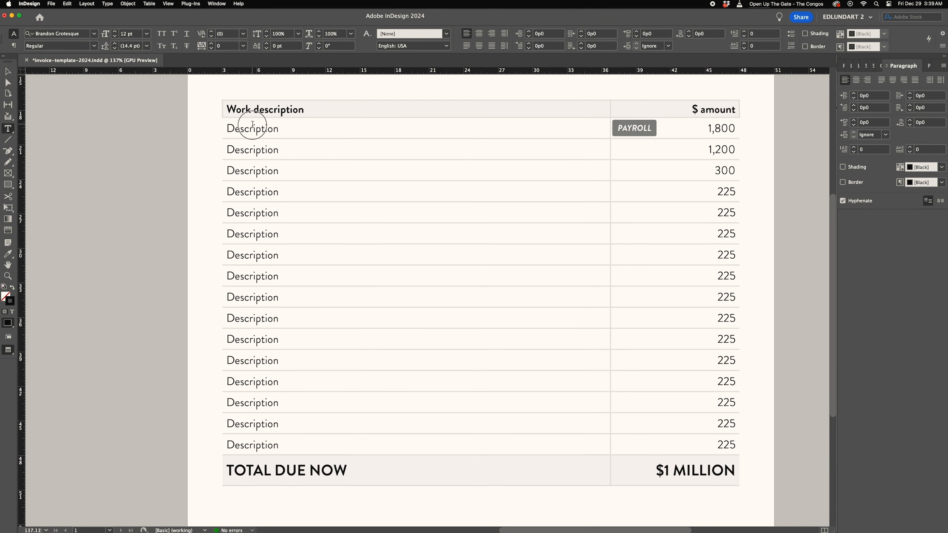
drag(252, 125, 297, 440)
click(418, 40)
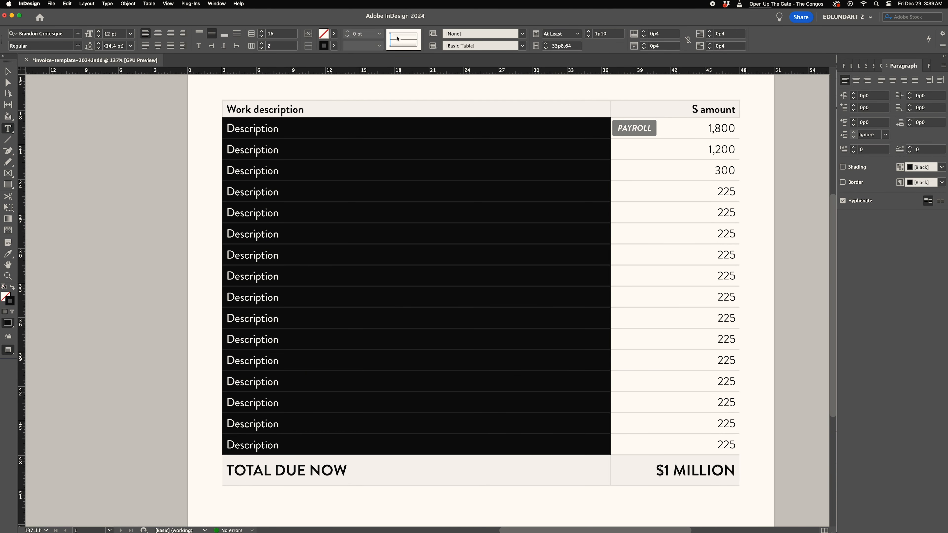
click(334, 45)
text(15)
key(Return)
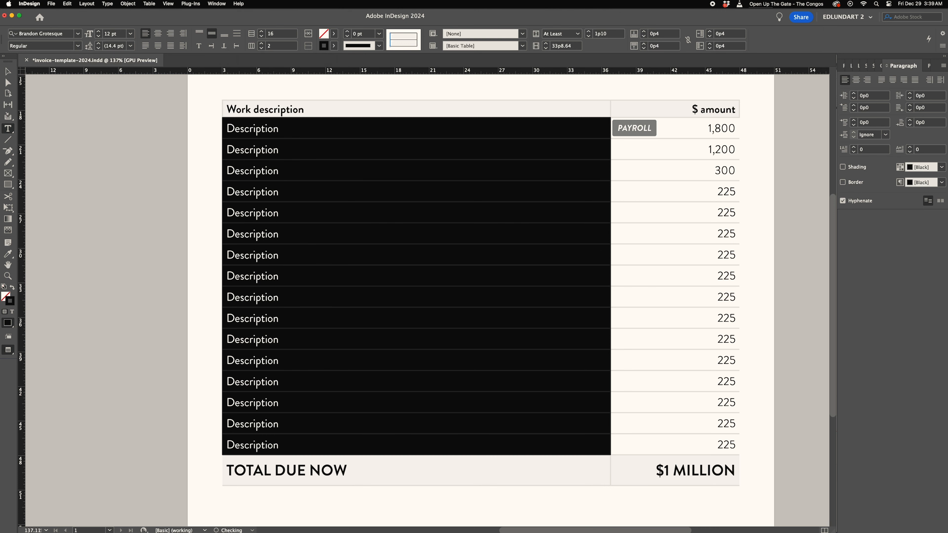
click(347, 32)
- Apply the same 1 pt, 15% tint stroke to the amount column's cells
drag(686, 128, 690, 444)
click(417, 40)
click(347, 32)
click(334, 46)
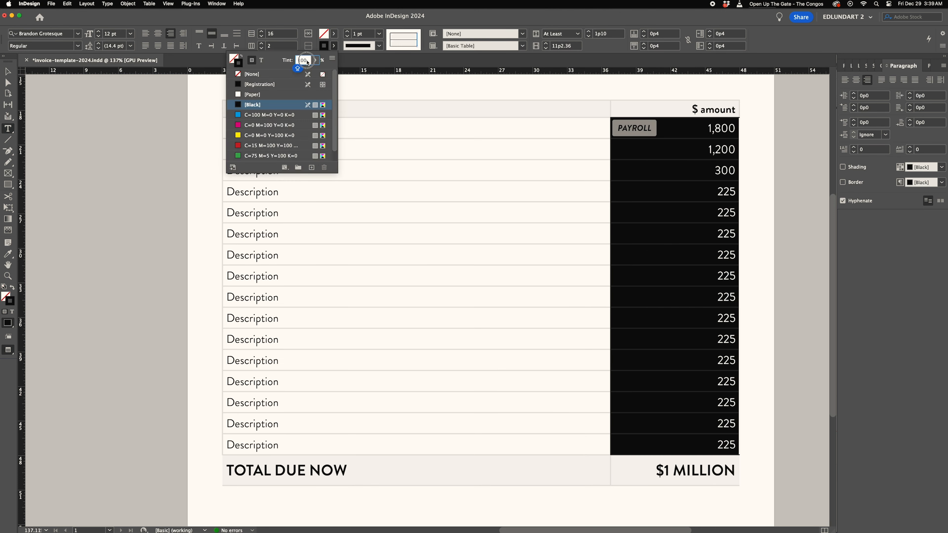
text(15)
- Apply the 1 pt, 15% tint stroke to both cells of the TOTAL DUE NOW row
click(8, 72)
click(92, 103)
key(t)
click(310, 470)
key(Escape)
click(417, 40)
click(390, 40)
click(348, 32)
click(334, 46)
text(15)
click(727, 465)
key(Escape)
click(417, 40)
click(347, 32)
click(334, 46)
text(15)
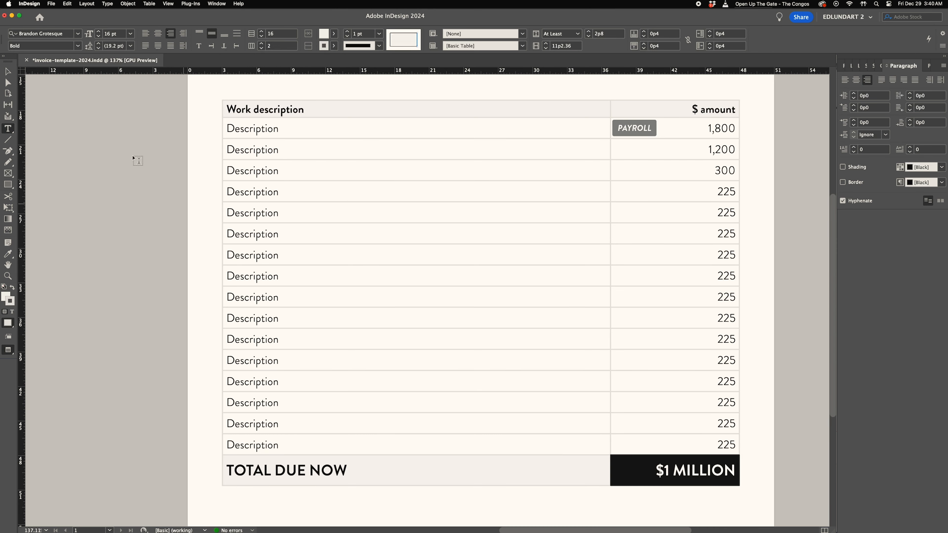
- Set the description column's cell insets to 0p6
click(9, 71)
click(75, 115)
drag(499, 221, 436, 259)
key(t)
drag(388, 215, 396, 392)
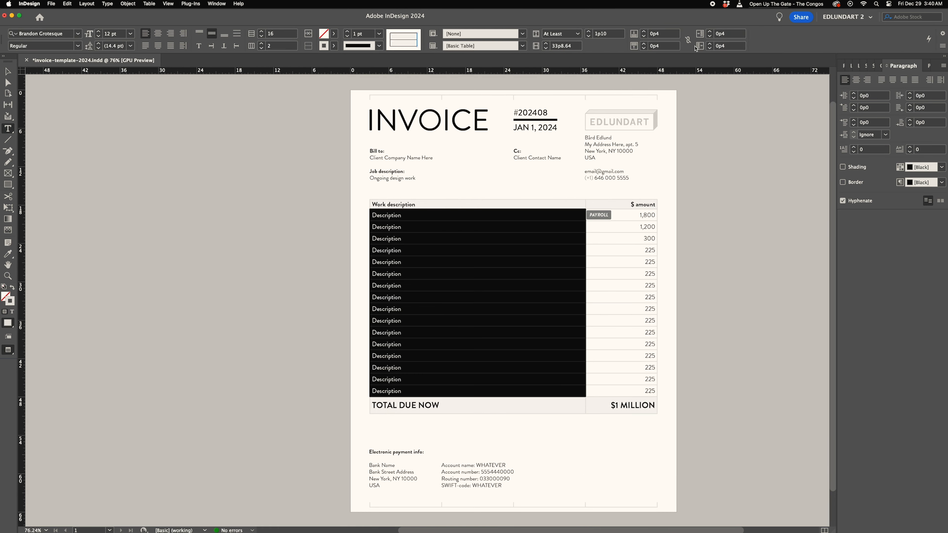
click(415, 205)
key(Escape)
click(700, 46)
text(0p6)
key(Return)
double_click(719, 33)
text(0p6)
key(Return)
- Set the cell insets of the total row and the amount column to 0p6
drag(373, 406, 440, 417)
double_click(719, 34)
text(0p6)
key(Return)
drag(656, 205, 657, 406)
double_click(719, 33)
text(0p6)
key(Return)
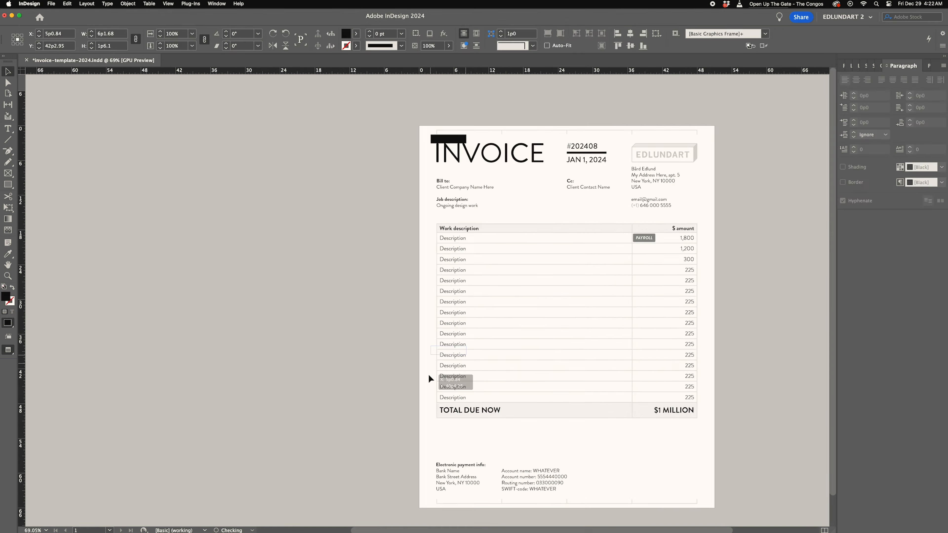
- Add rows to the amounts table and adjust its frame above the payment text
key(Return)
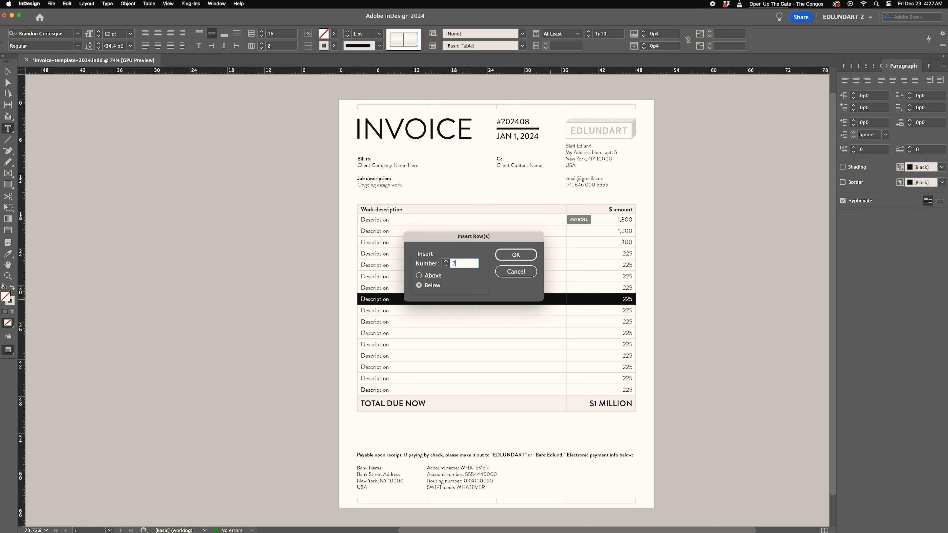
key(Return)
double_click(631, 299)
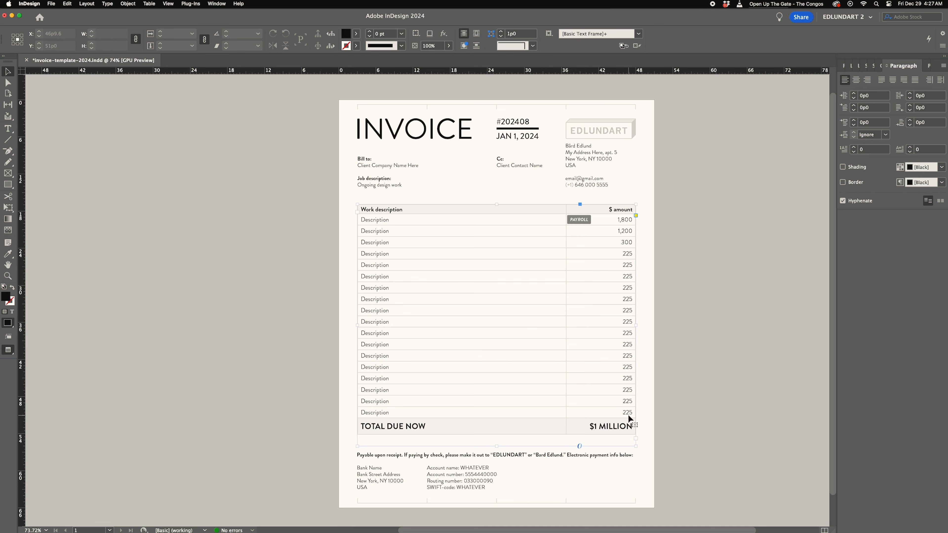
click(533, 438)
mouse_move(497, 444)
mouse_down()
mouse_move(497, 289)
mouse_move(493, 440)
mouse_up()
click(713, 358)
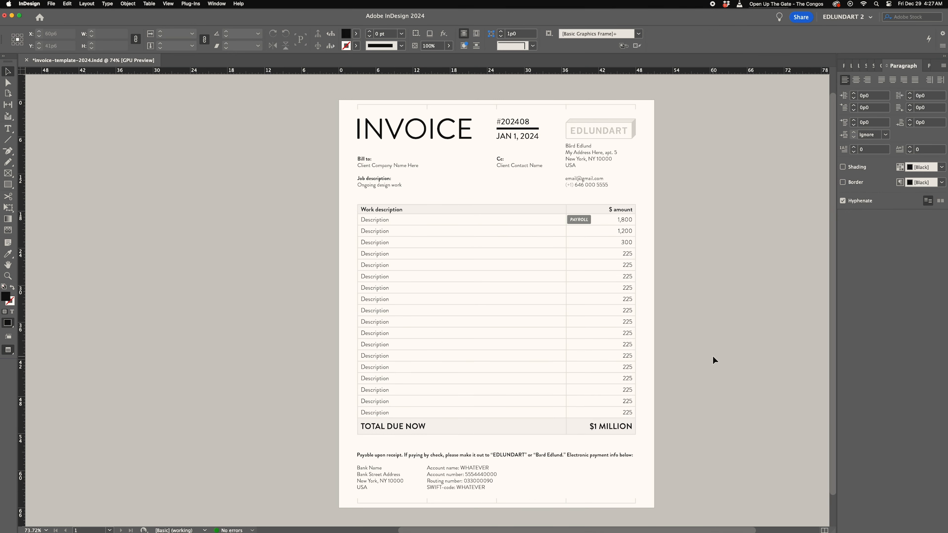
- Tighten the tracking between the V and O of the INVOICE heading
drag(476, 338, 586, 377)
drag(576, 386, 519, 349)
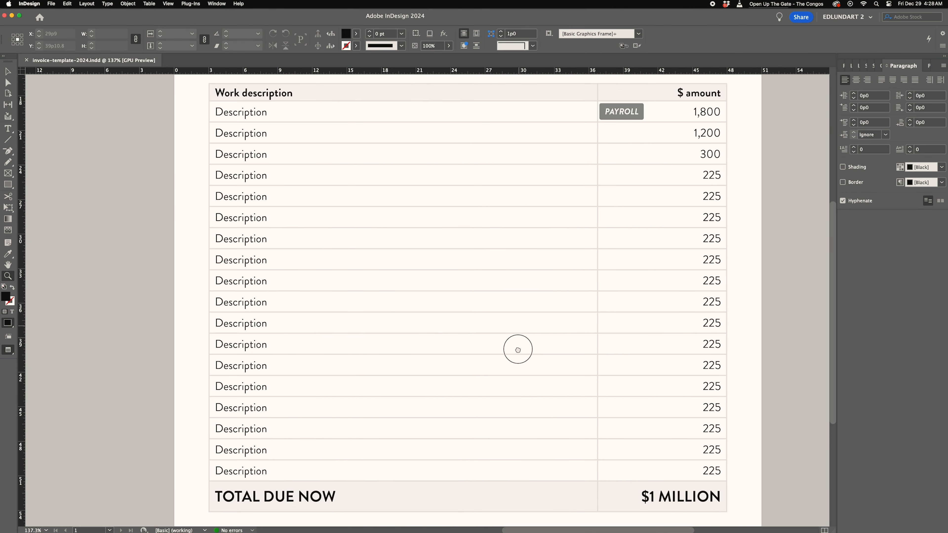
click(502, 392)
drag(501, 393, 504, 361)
scroll(476, 301, up, 2)
mouse_move(454, 526)
mouse_down()
mouse_move(450, 256)
mouse_move(454, 520)
mouse_up()
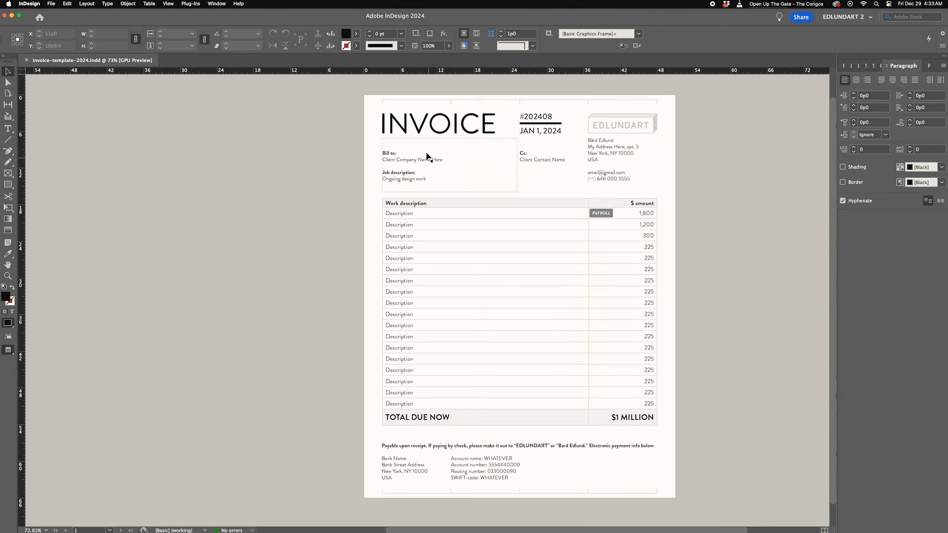
scroll(430, 154, up, 5)
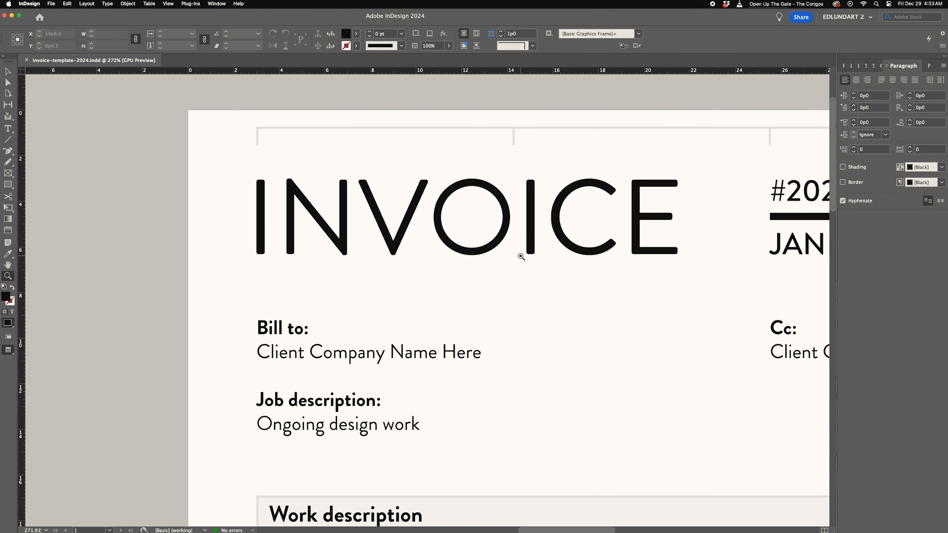
double_click(519, 256)
key(super+t)
click(282, 213)
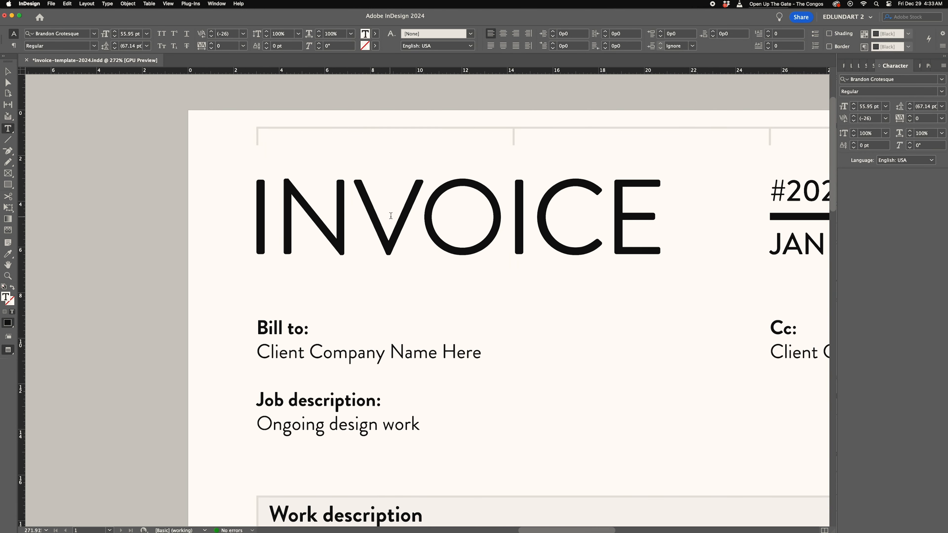
drag(378, 214, 429, 213)
key(alt+Left)
- Tighten the tracking of further letter pairs in the INVOICE heading
click(503, 206)
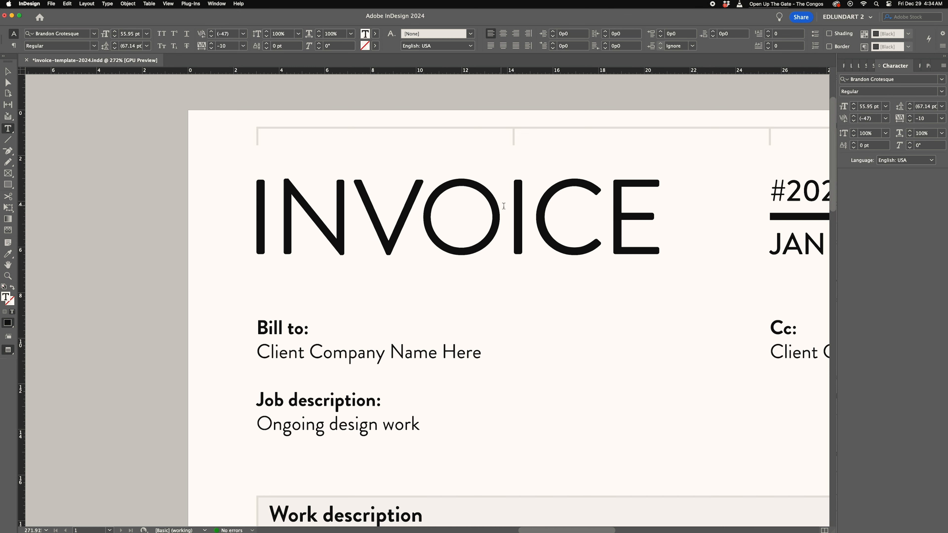
drag(506, 205, 424, 207)
click(375, 225)
drag(246, 223, 269, 223)
click(382, 188)
key(alt+Left)
drag(448, 212, 535, 215)
key(alt+Left)
click(535, 215)
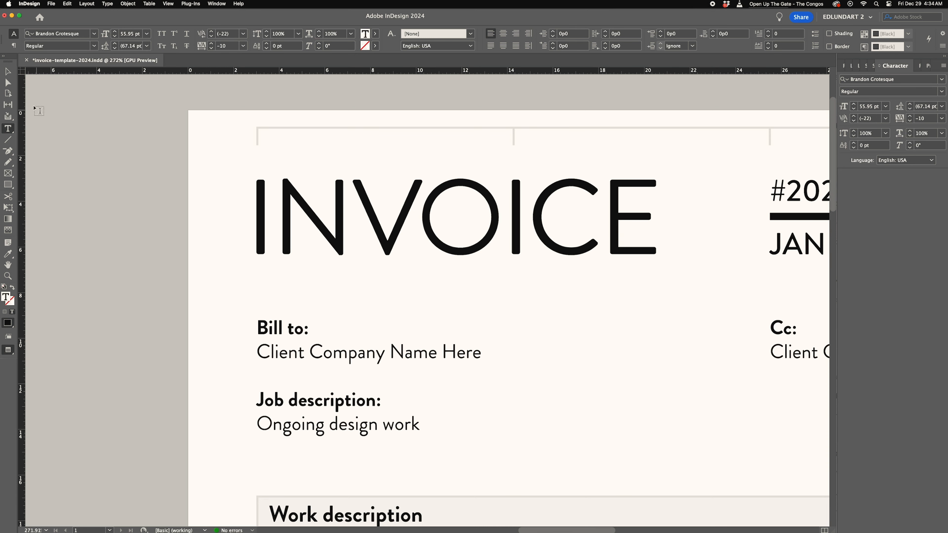
- Adjust the size and position of the second PAYROLL badge to match the first
click(8, 71)
click(56, 115)
key(z)
drag(614, 316, 526, 314)
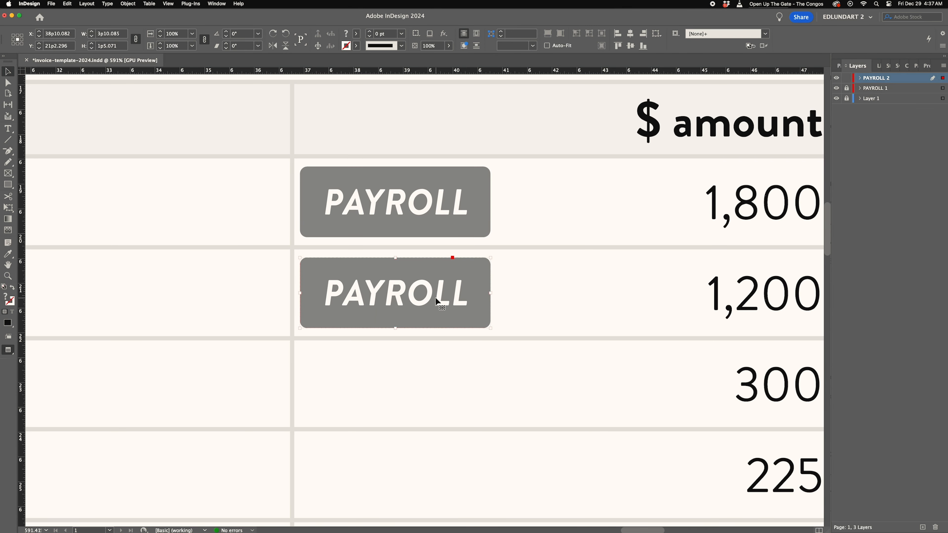
click(513, 298)
drag(515, 182, 440, 213)
drag(514, 275, 323, 314)
drag(379, 294, 381, 295)
click(524, 297)
drag(524, 297, 489, 282)
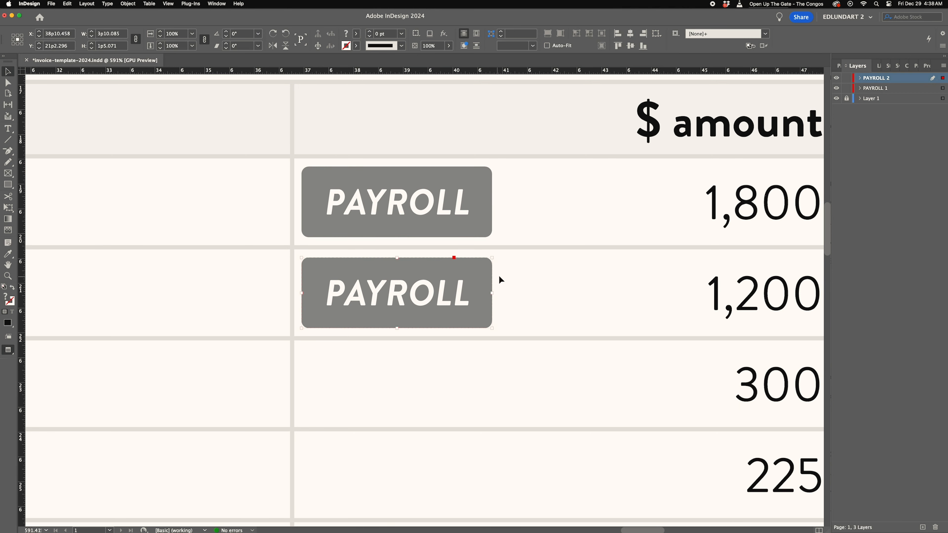
- Duplicate the PAYROLL 2 layer, move its badge to the third row and name it PAYROLL 3
drag(895, 78, 923, 528)
click(883, 78)
click(846, 88)
click(847, 99)
drag(473, 278, 472, 367)
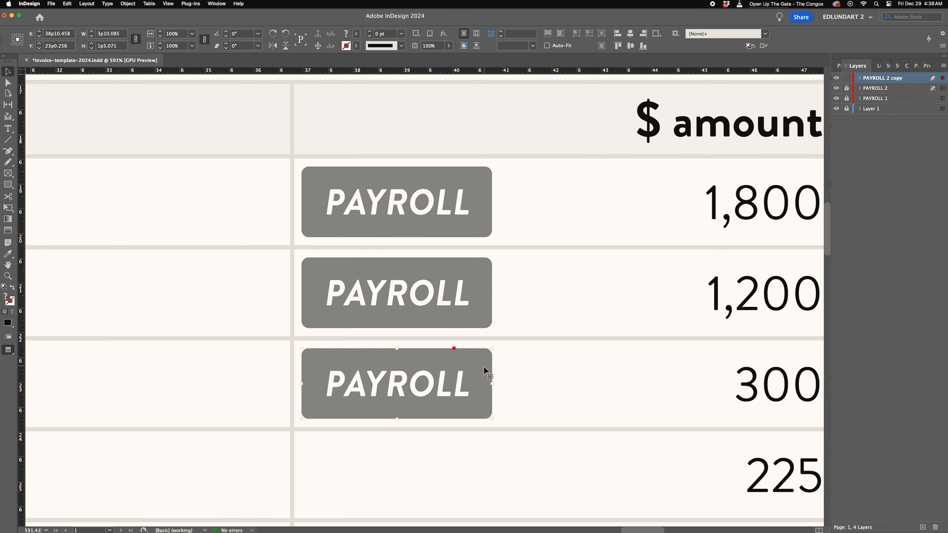
scroll(472, 367, down, 5)
double_click(884, 79)
text(PAYROLL 3)
key(Return)
- Duplicate the badge layer again for the fourth row and name it PAYROLL 4
drag(884, 79, 922, 527)
click(846, 88)
drag(455, 216, 456, 307)
double_click(896, 78)
text(PAYROLL 4)
key(Return)
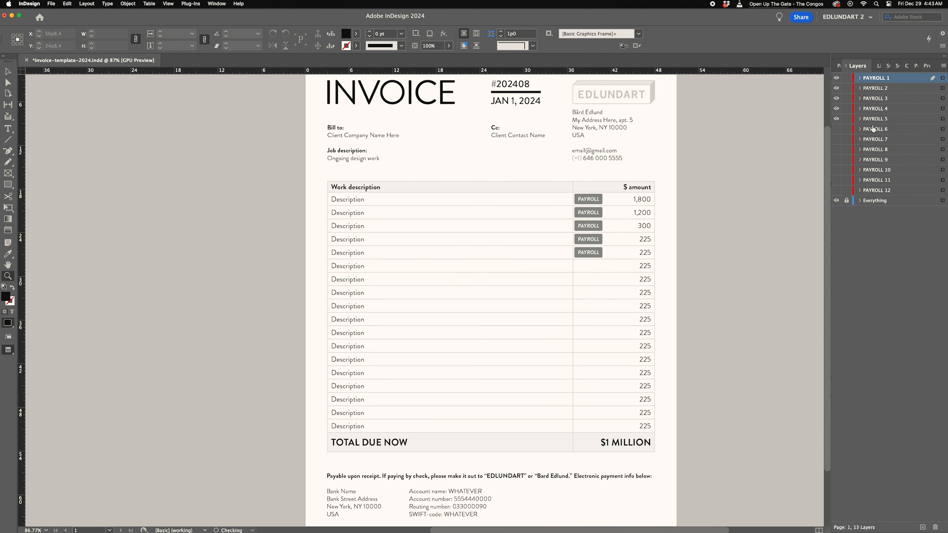
- Unlock all objects on the spread
click(6, 132)
click(129, 4)
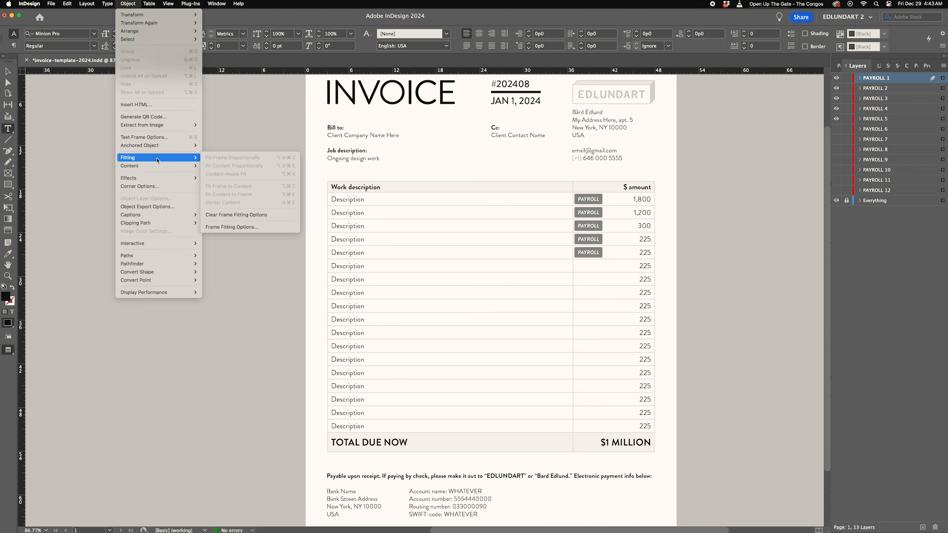
click(9, 71)
click(129, 5)
click(131, 5)
key(super+z)
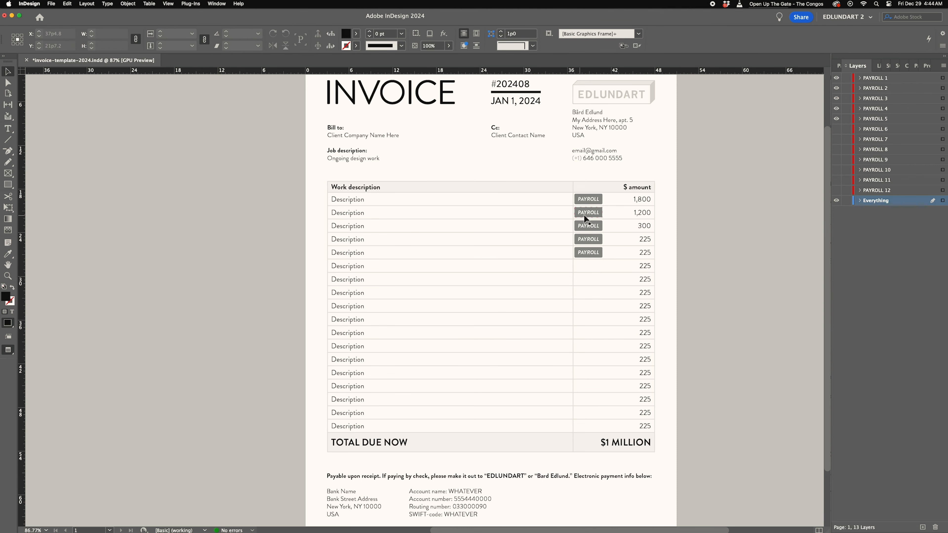
click(130, 4)
click(160, 81)
- Set the text of the first five description cells to a 50% tint
click(8, 129)
drag(337, 200, 363, 248)
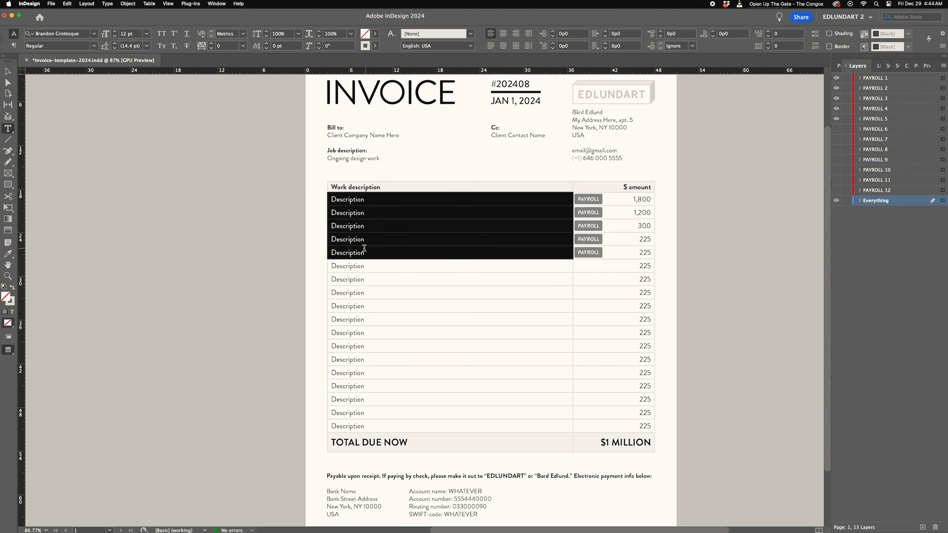
click(335, 34)
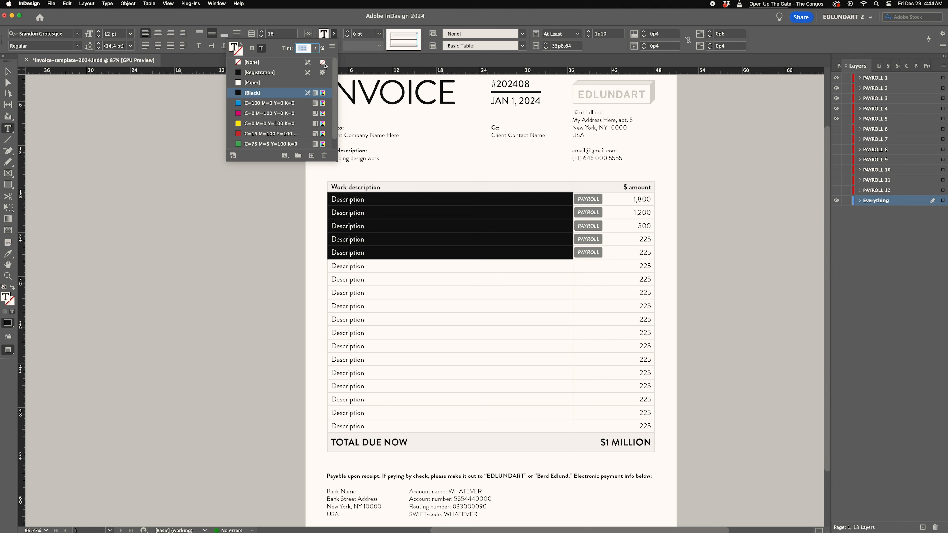
text(50)
key(Return)
- Set the text of the first five description and amount cells to a 30% tint
drag(645, 200, 645, 248)
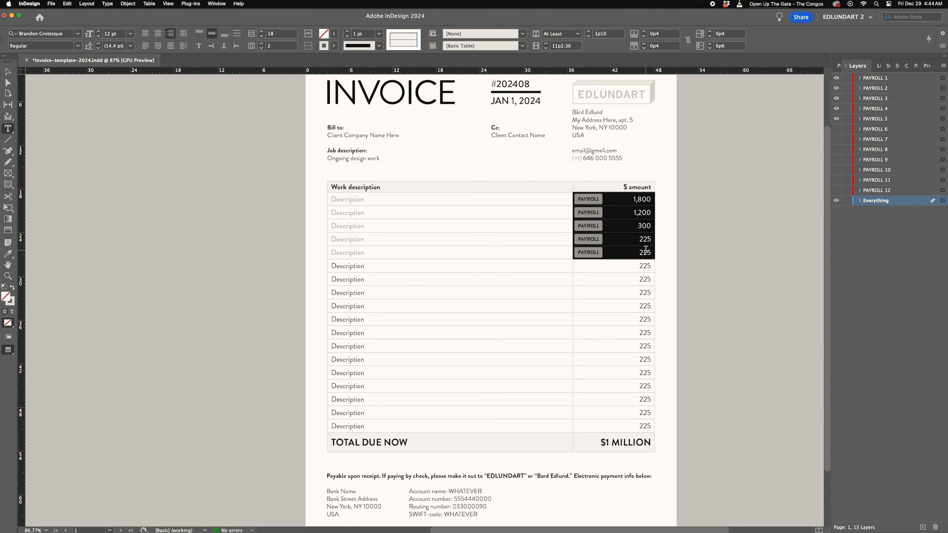
drag(349, 201, 357, 249)
click(334, 34)
click(288, 49)
text(30)
key(Return)
drag(643, 200, 643, 251)
click(334, 34)
click(288, 49)
text(30)
key(Return)
key(Escape)
- Add a "Word of the day:" line reading Scrumptious below the Cc contact
click(205, 194)
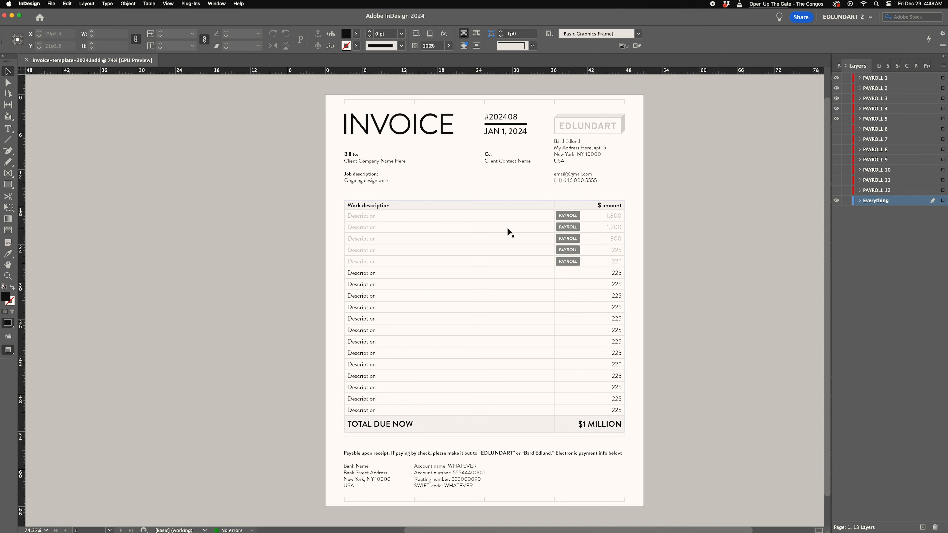
key(t)
click(530, 161)
key(Return)
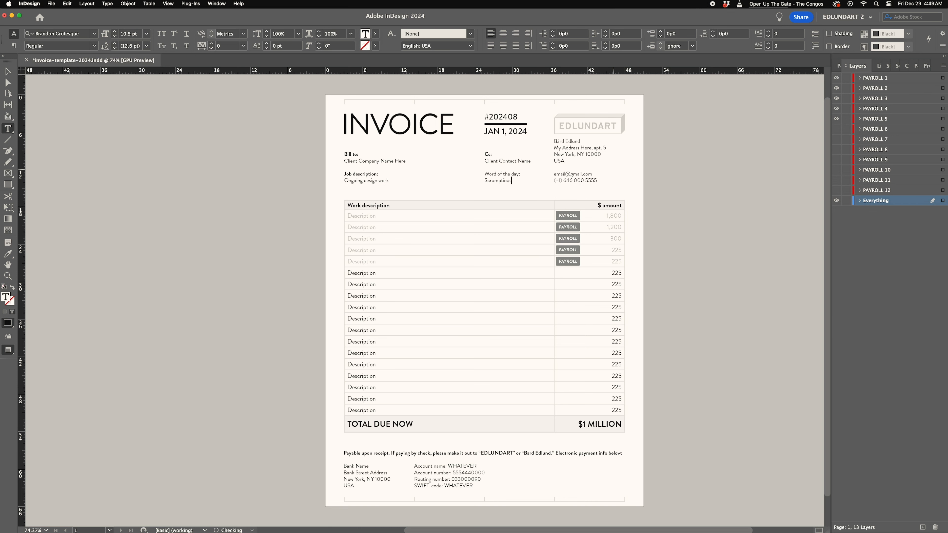
- Make the "Word of the day:" label bold
drag(485, 172, 520, 171)
click(94, 46)
click(85, 135)
click(385, 173)
click(7, 71)
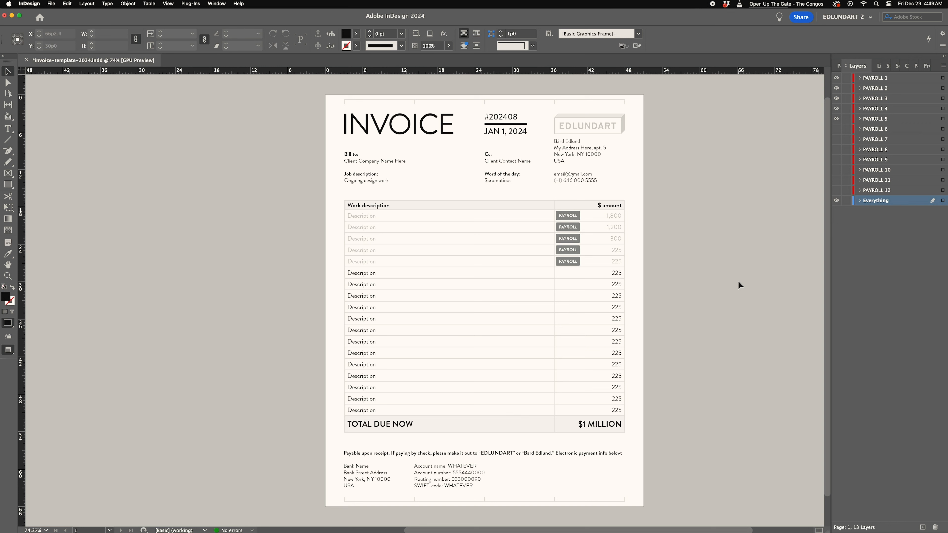
- Save the document
key(super+s)
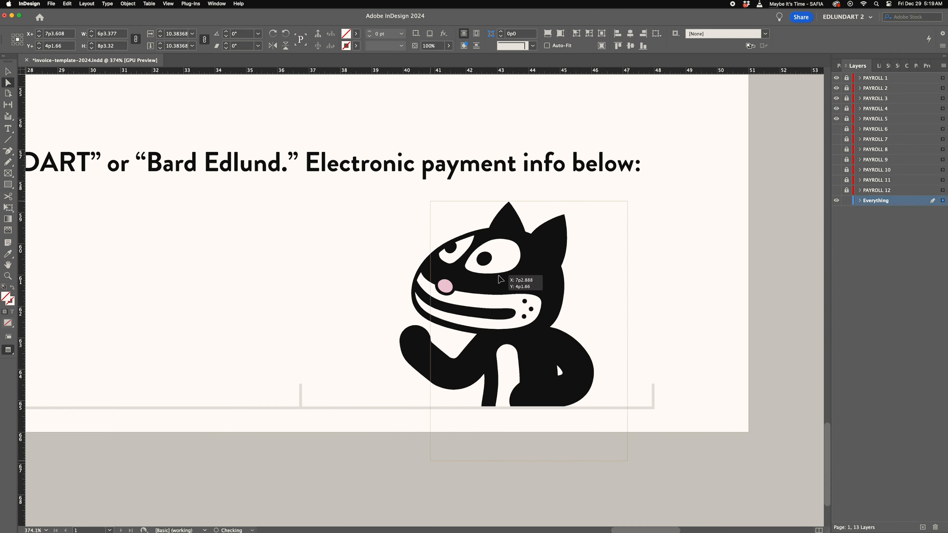
- Make the thank-you note beside the bank details bold
scroll(630, 369, down, 5)
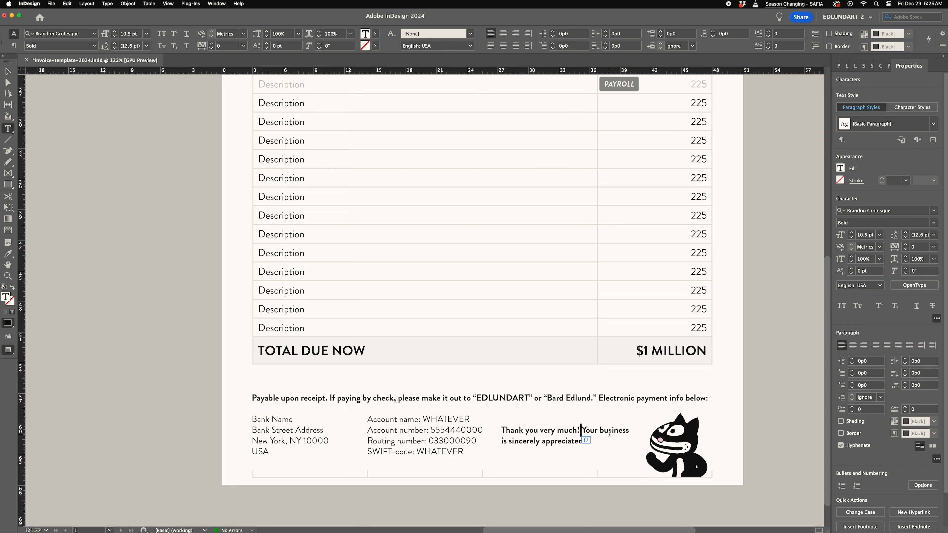
click(558, 441)
double_click(547, 430)
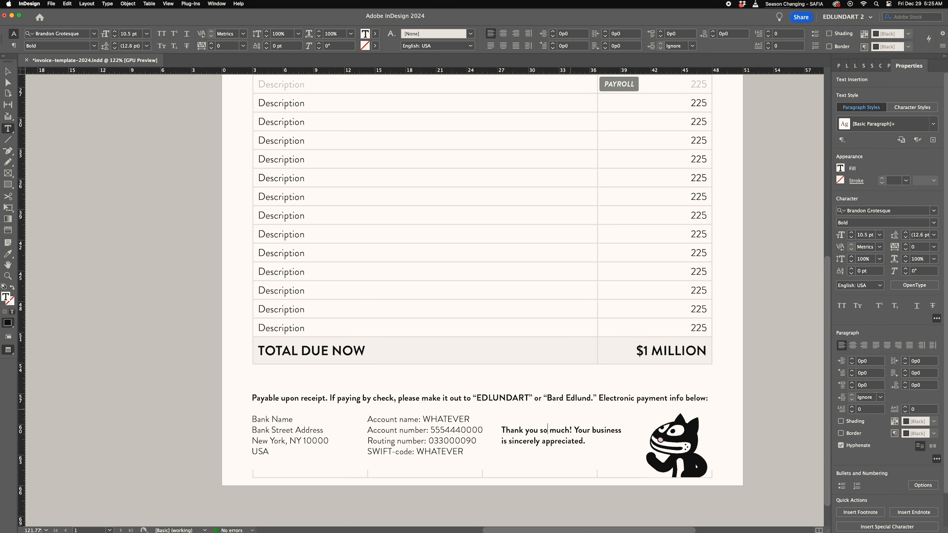
- Draw a rectangle framing the thank-you note and give it rounded corners
click(8, 72)
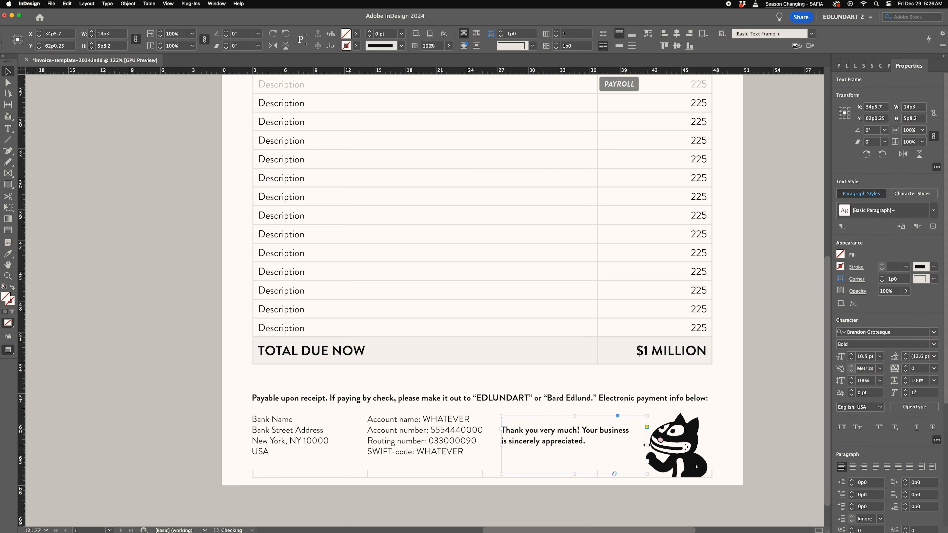
key(Right)
click(722, 453)
key(m)
click(12, 287)
drag(464, 454, 548, 416)
mouse_move(468, 417)
super+mouse_down()
mouse_move(664, 430)
mouse_move(560, 194)
super+mouse_up()
key(v)
drag(559, 179, 558, 182)
drag(310, 294, 278, 294)
drag(544, 405, 544, 403)
super+drag(429, 305, 458, 306)
drag(571, 430, 571, 431)
super+drag(432, 290, 275, 297)
drag(405, 286, 589, 290)
click(501, 36)
click(501, 36)
click(501, 36)
click(501, 36)
key(shift+super+a)
super+drag(317, 240, 252, 240)
drag(252, 240, 445, 301)
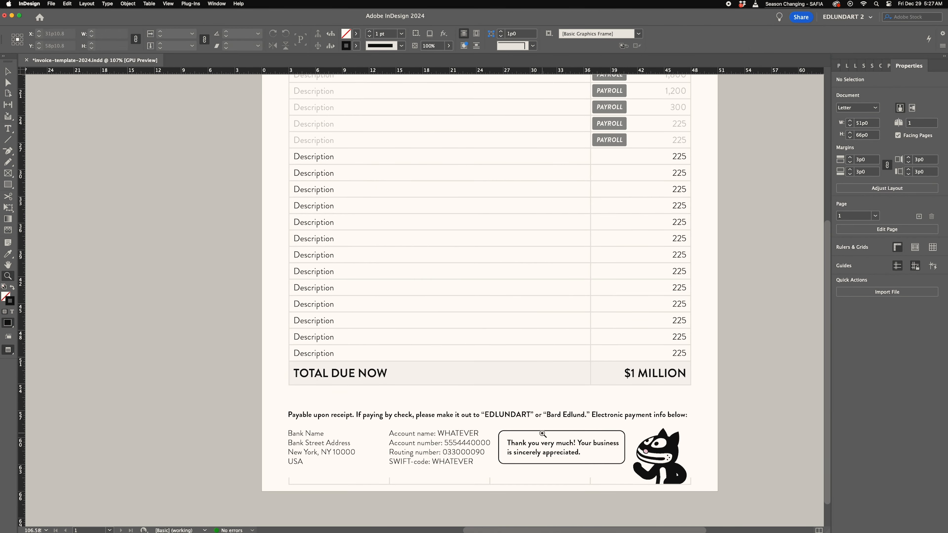
- Add anchor points to the rounded box's right edge facing the cat illustration
super+drag(649, 450, 623, 450)
drag(536, 306, 521, 331)
super+drag(636, 488, 783, 487)
drag(564, 322, 498, 218)
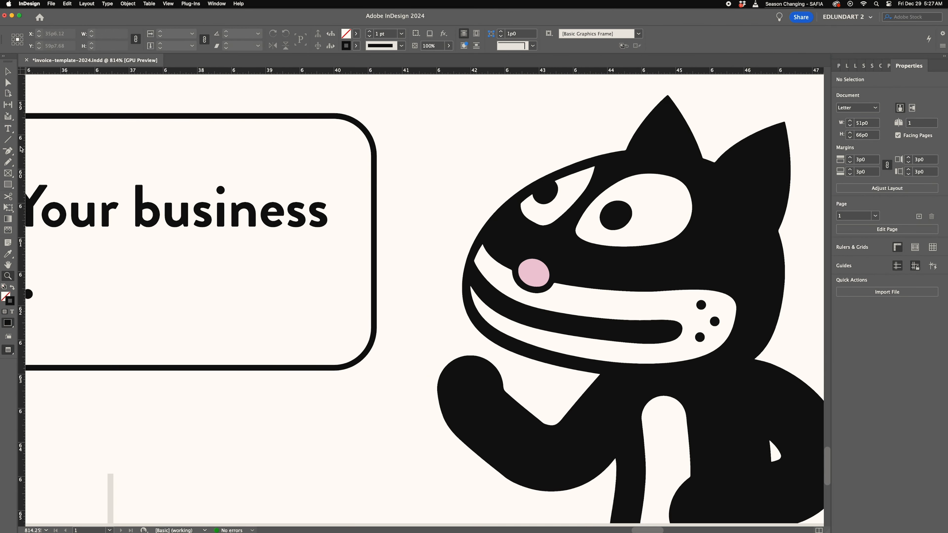
click(374, 300)
key(=)
click(374, 301)
click(374, 229)
key(a)
click(374, 302)
- Pull the middle anchor point out toward the cat to form a speech-bubble tail
key(shift+Right)
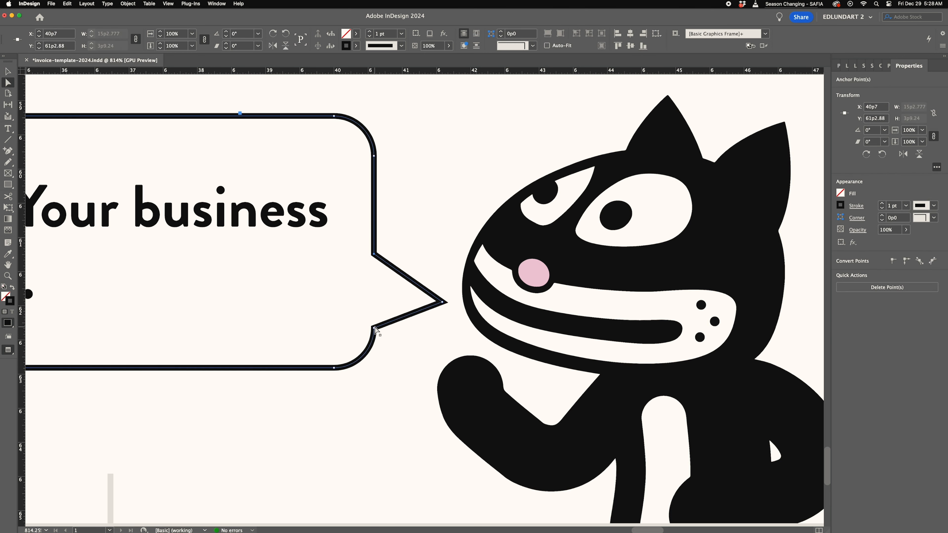
key(super+z)
key(a)
drag(374, 301, 434, 303)
key(Right)
drag(444, 223, 224, 258)
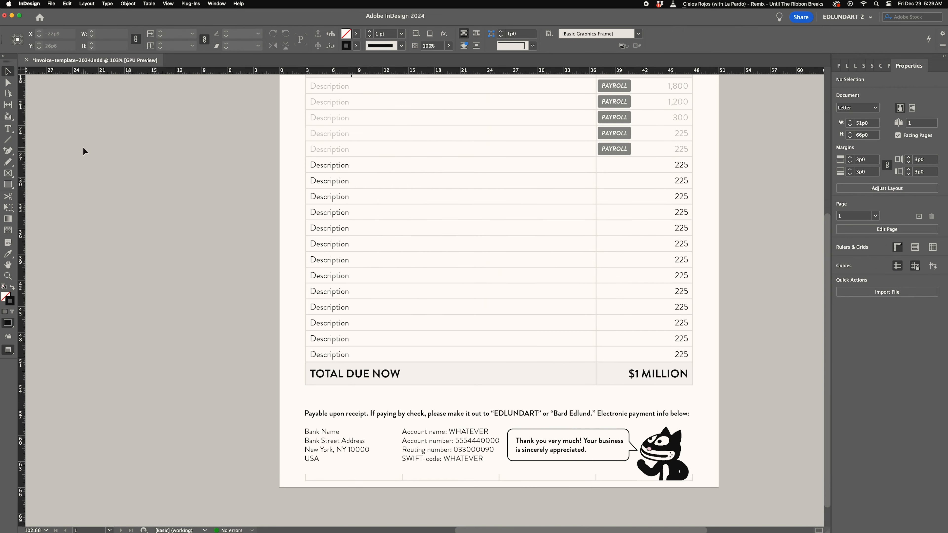
- Fill the speech bubble with a light swatch and send it behind the thank-you text
click(582, 429)
click(356, 34)
click(291, 123)
key(super+[)
key(super+shift+a)
mouse_move(560, 224)
mouse_down()
mouse_move(478, 220)
mouse_move(556, 231)
mouse_up()
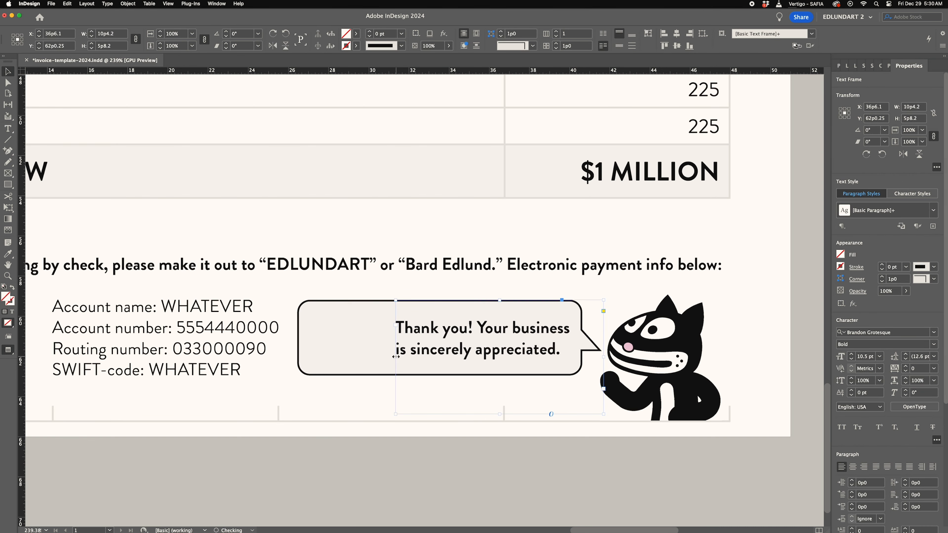
click(9, 83)
drag(298, 338, 364, 338)
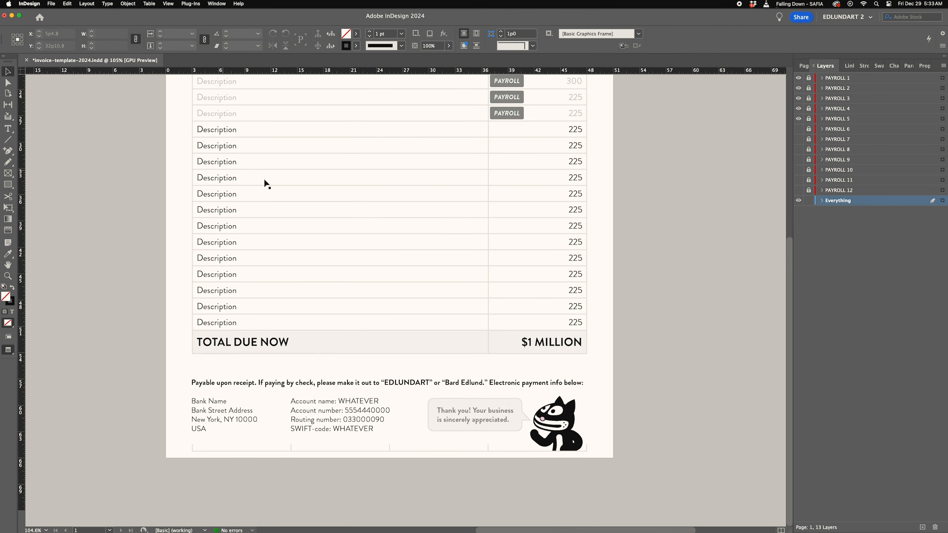
drag(266, 182, 386, 211)
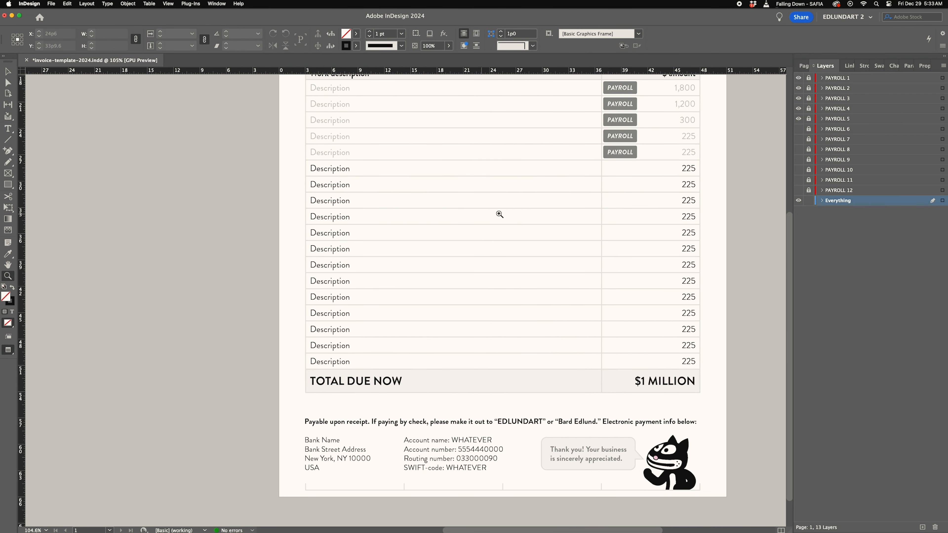